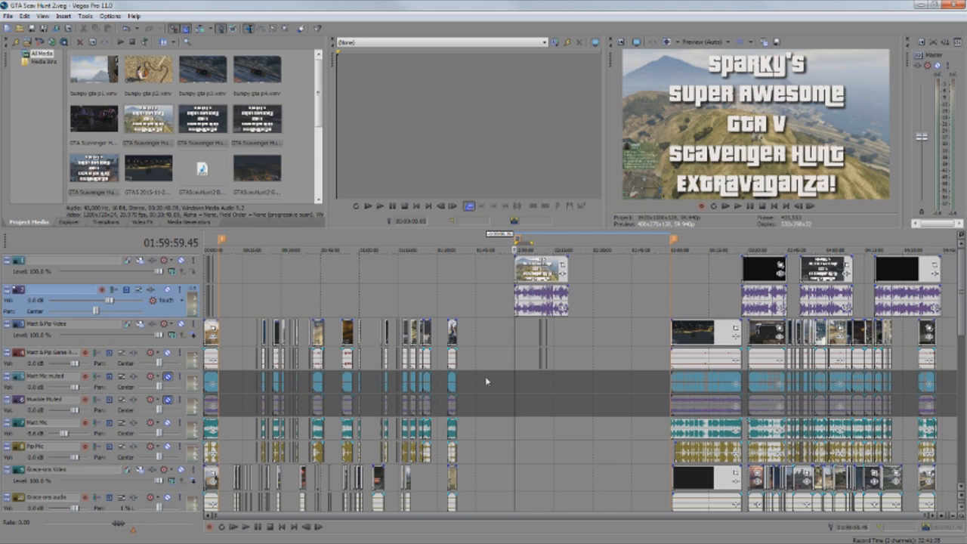
Step: Survey the project's tracks and main sections across the timeline, placing the cursor at about 01:43:59 and 01:26:10
click(474, 248)
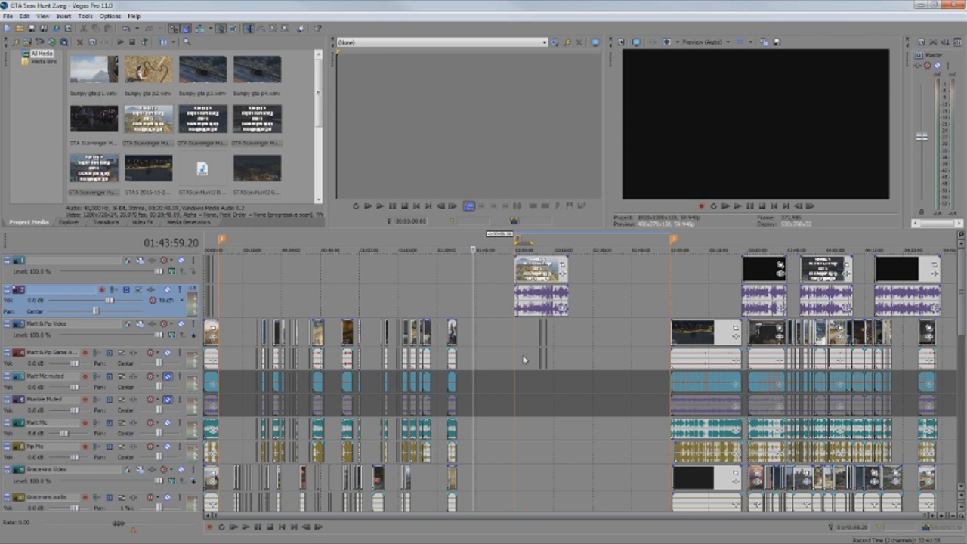
scroll(492, 339, down, 5)
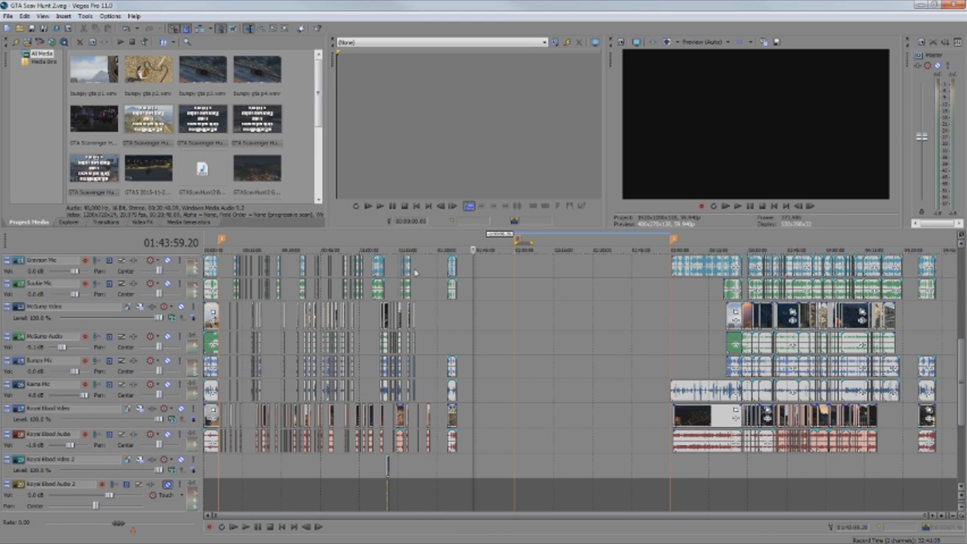
click(427, 243)
scroll(448, 382, up, 5)
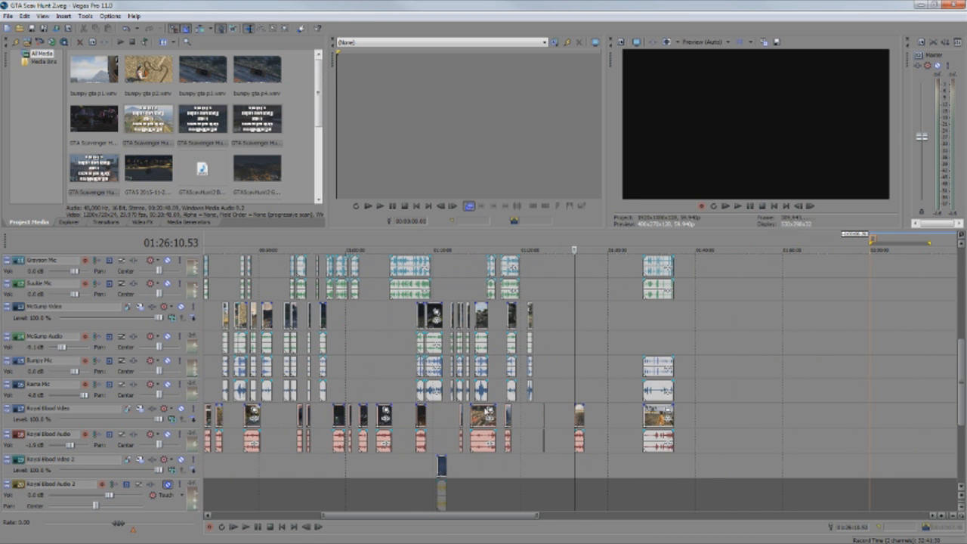
drag(427, 520, 380, 519)
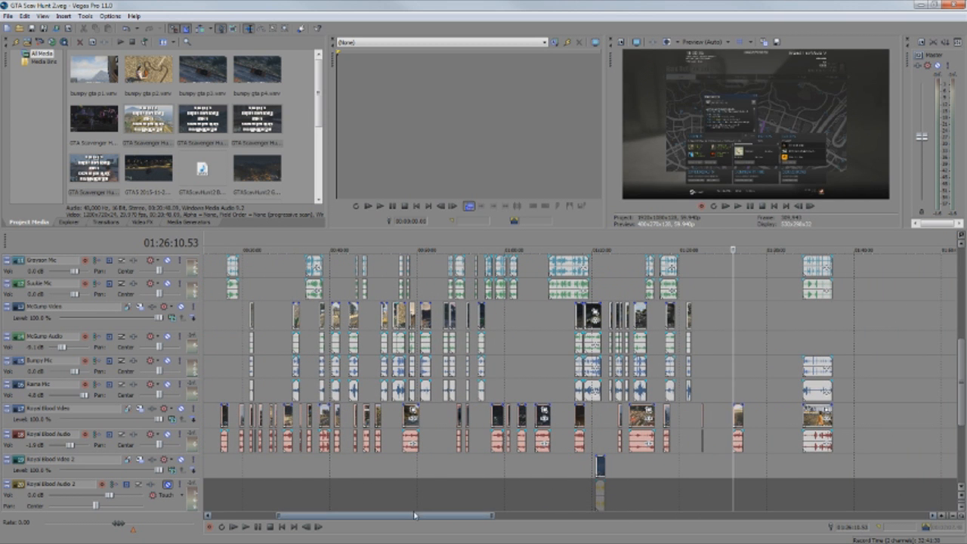
scroll(434, 478, down, 2)
drag(443, 520, 367, 520)
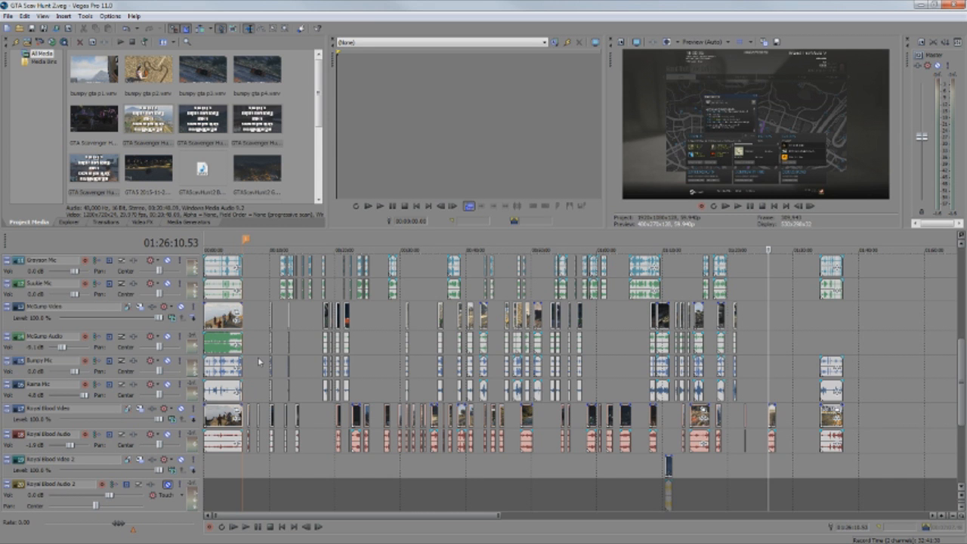
Step: Solo the McGump Audio track in the intro section and play it from about 00:02:09, 00:02:35 and 00:02:43
click(220, 345)
scroll(241, 348, up, 5)
scroll(249, 367, up, 4)
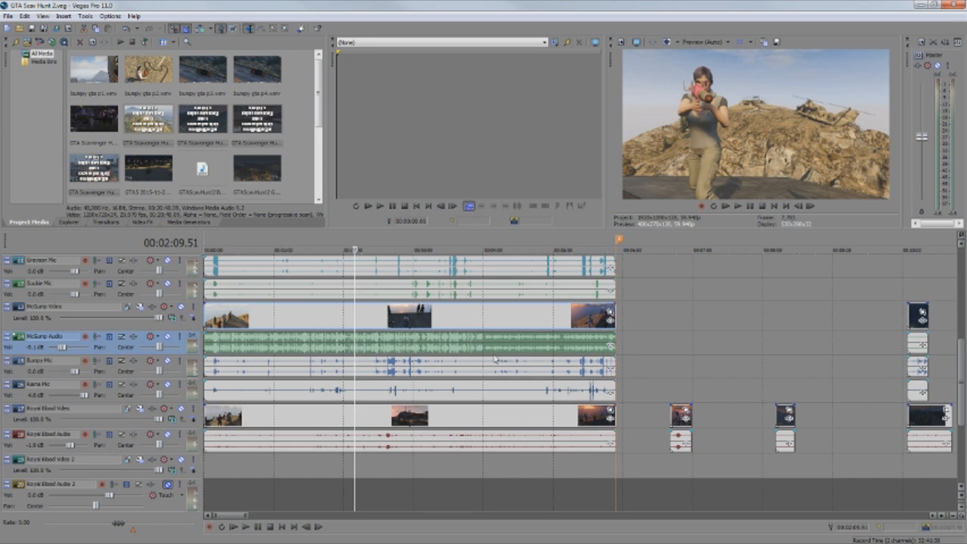
click(180, 336)
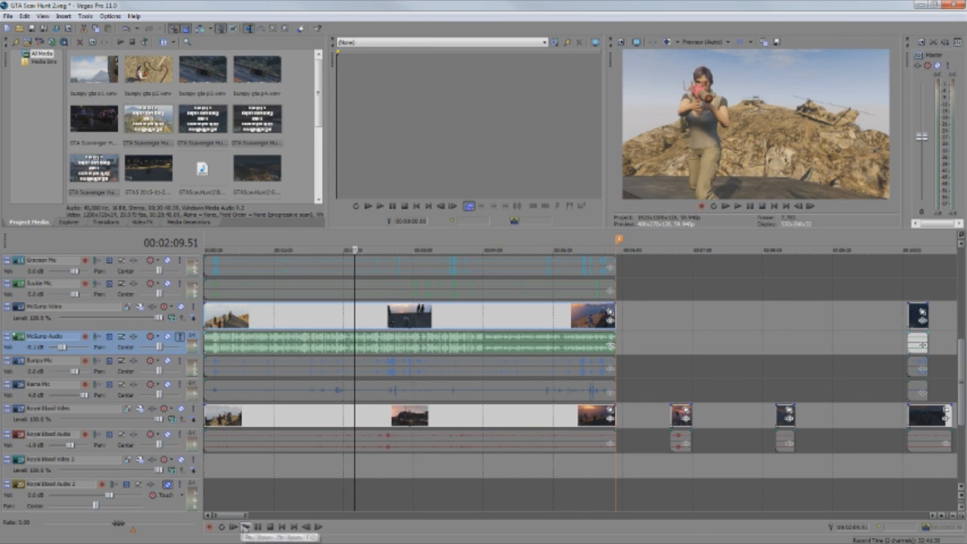
click(246, 526)
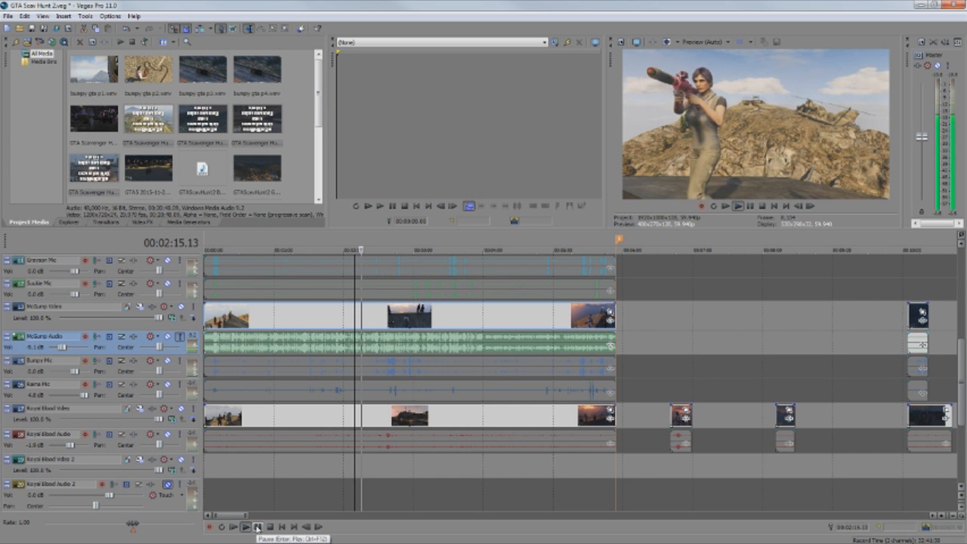
click(382, 400)
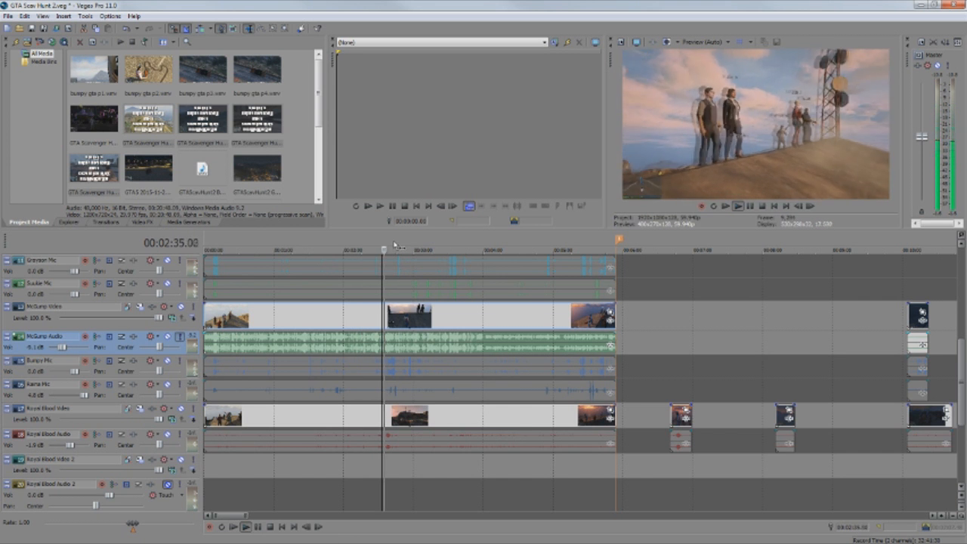
click(393, 390)
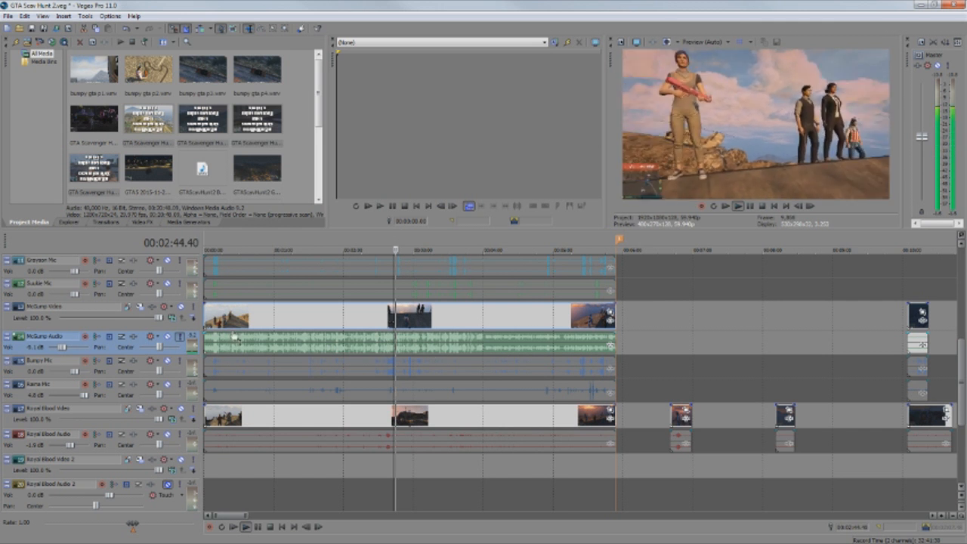
Step: Unsolo the McGump Audio track to hear all tracks together in the intro, and stop playback
click(180, 337)
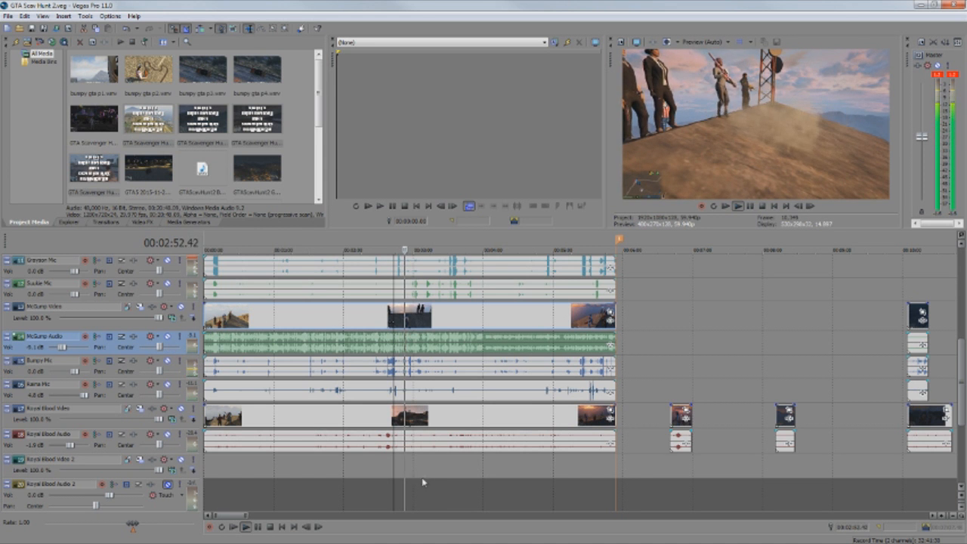
click(272, 529)
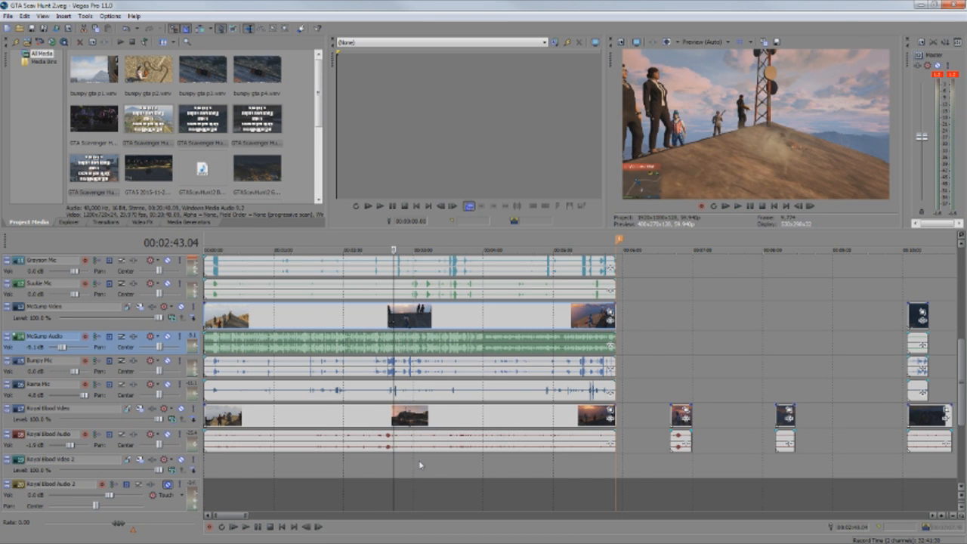
Step: Examine the full intro recording and how the cut clips are spread over the tracks after it
scroll(420, 464, down, 2)
scroll(420, 464, down, 2)
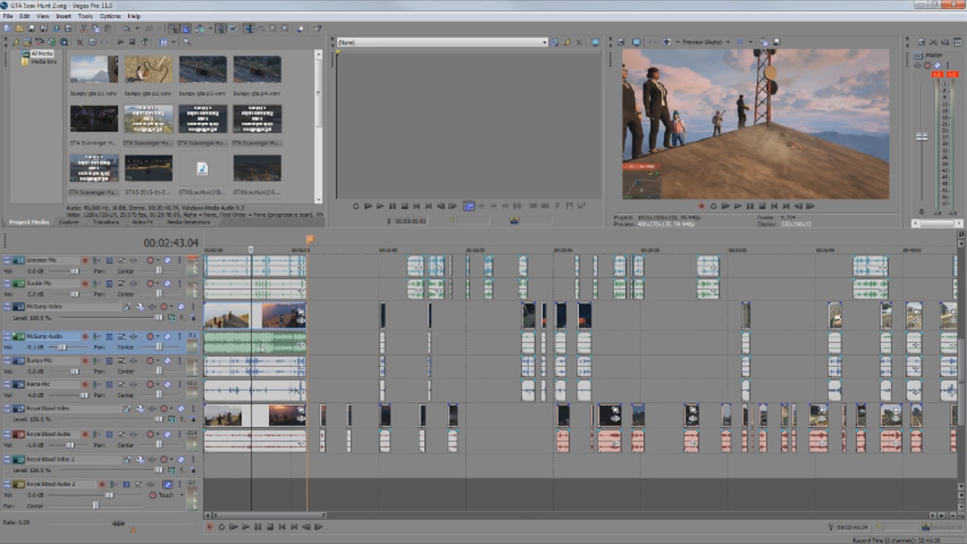
scroll(278, 352, up, 3)
scroll(278, 352, up, 2)
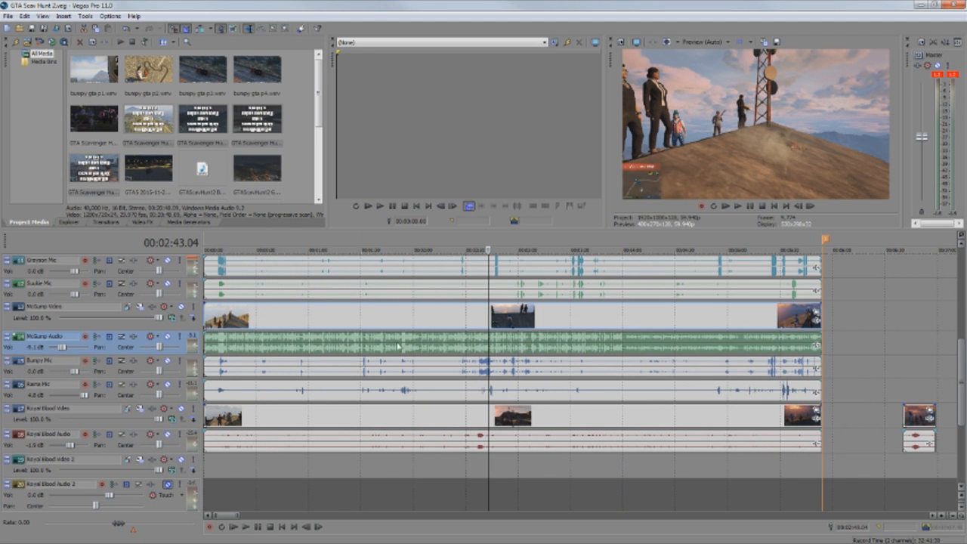
scroll(500, 344, down, 4)
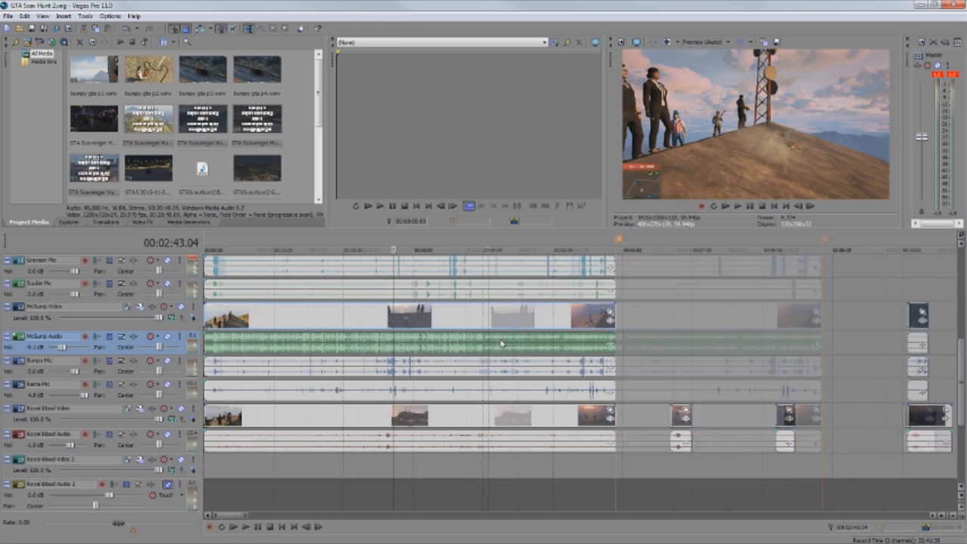
scroll(500, 344, down, 2)
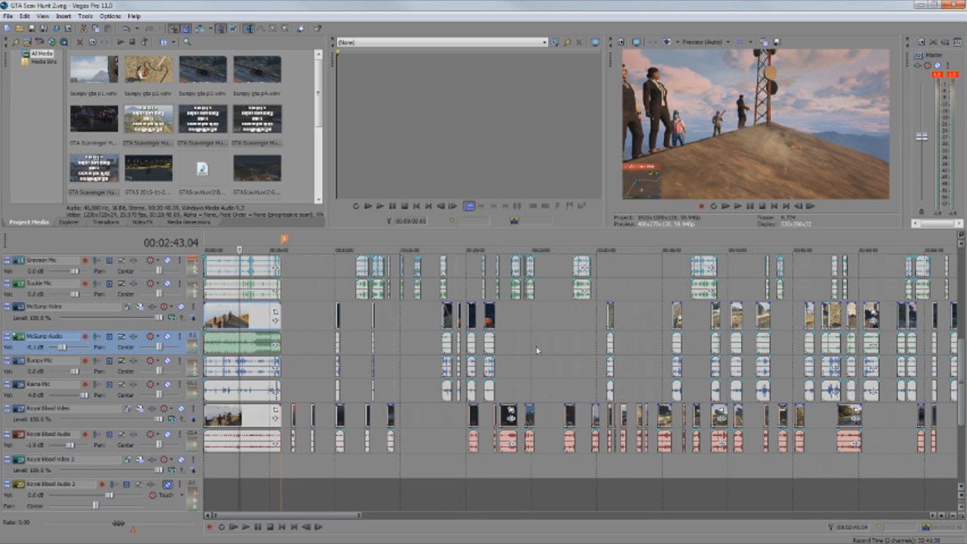
scroll(538, 350, down, 2)
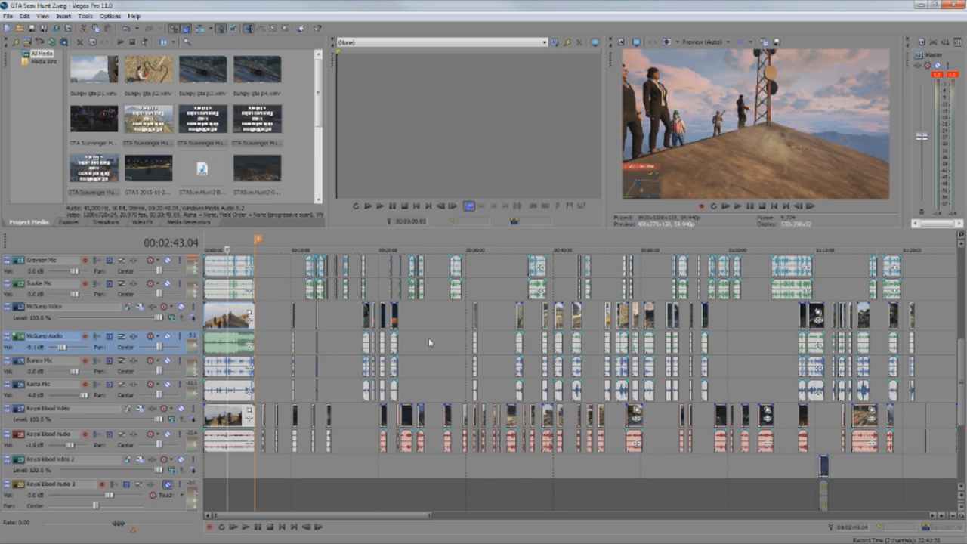
scroll(429, 342, up, 3)
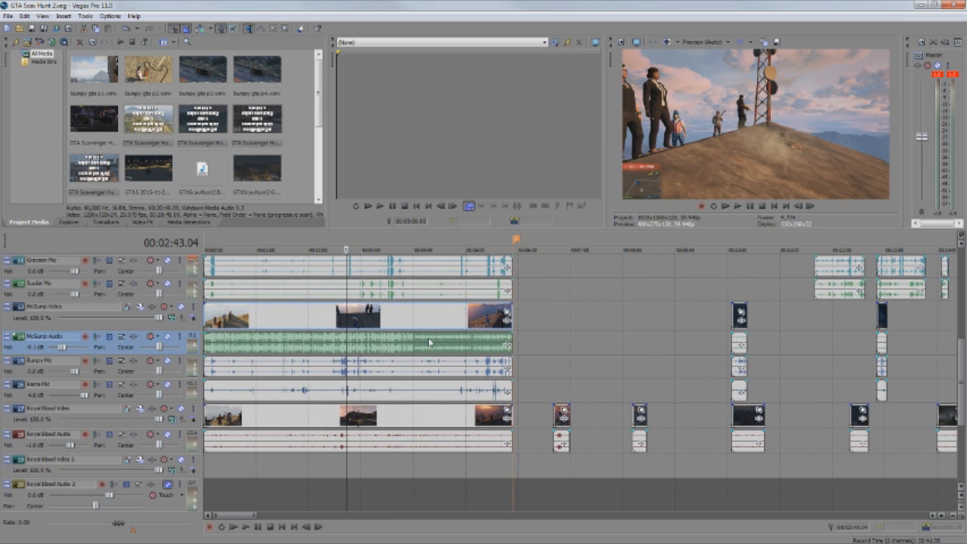
scroll(713, 355, down, 5)
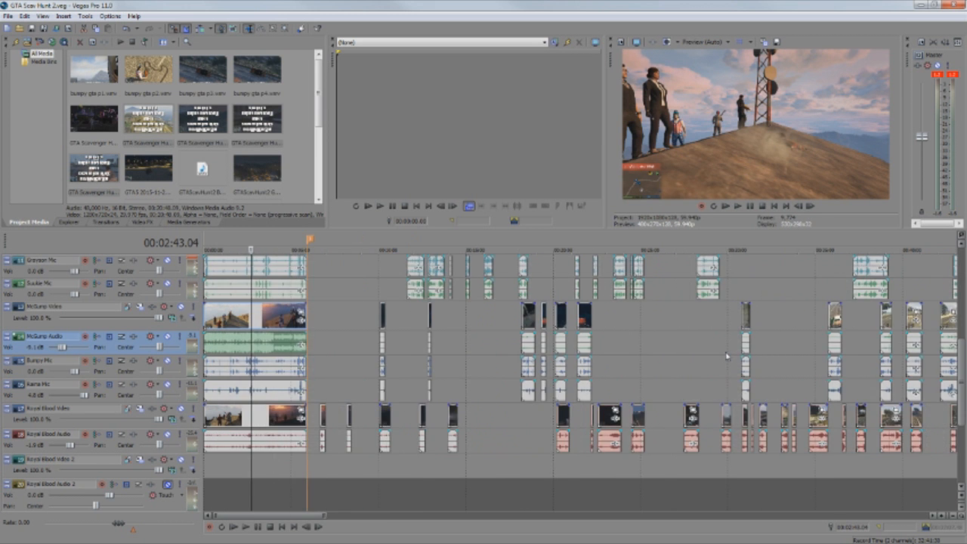
Step: Place the cursor at about 00:21:47 and inspect how the clips around it alternate between the video tracks
click(585, 290)
scroll(654, 371, up, 5)
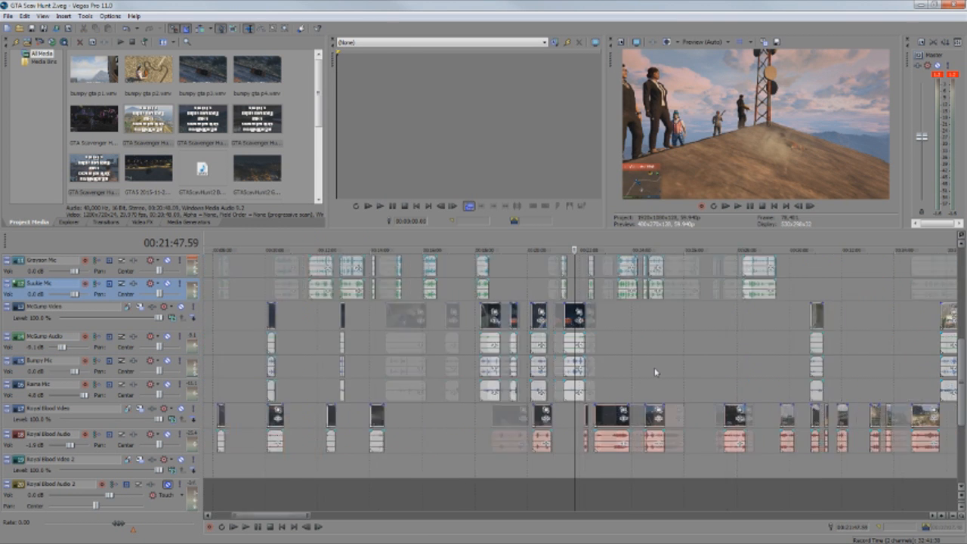
scroll(655, 371, up, 3)
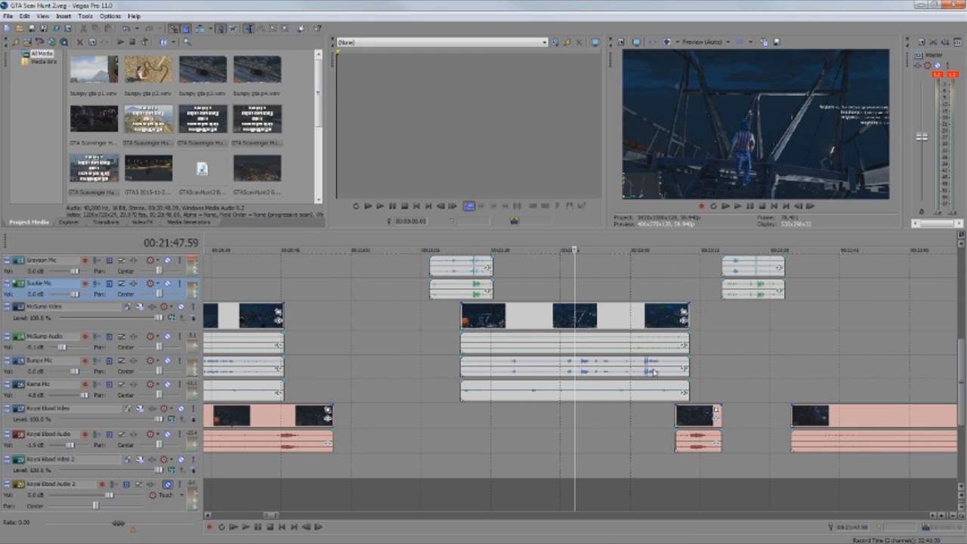
scroll(651, 372, down, 8)
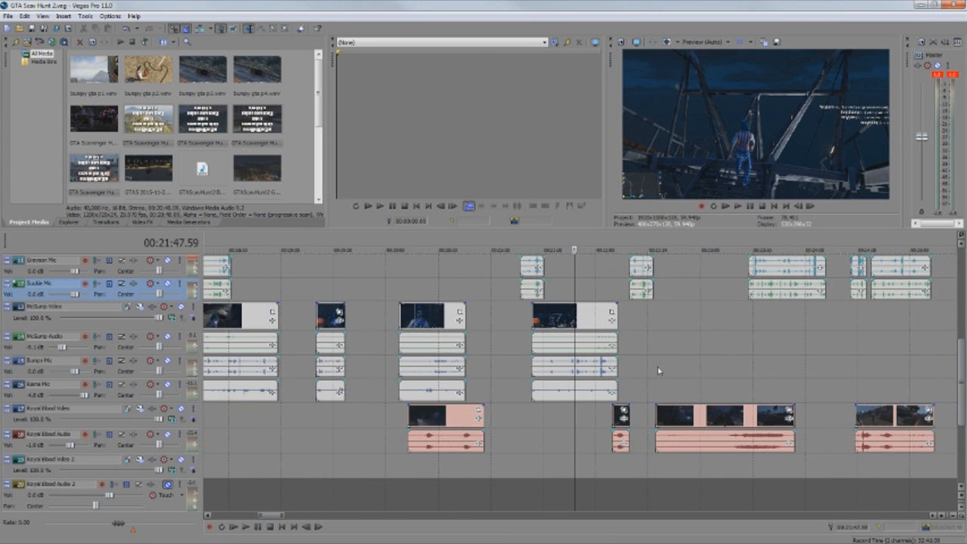
scroll(754, 377, down, 4)
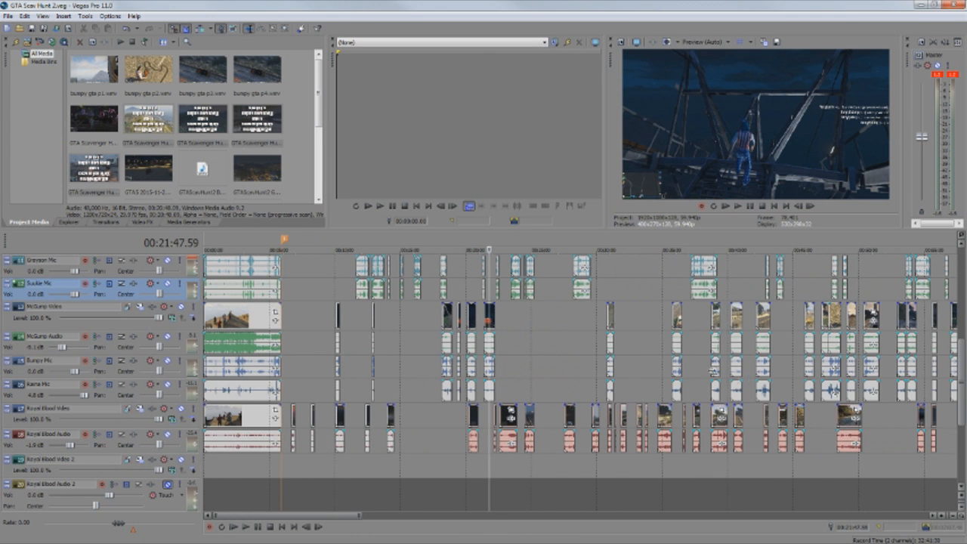
scroll(717, 376, down, 4)
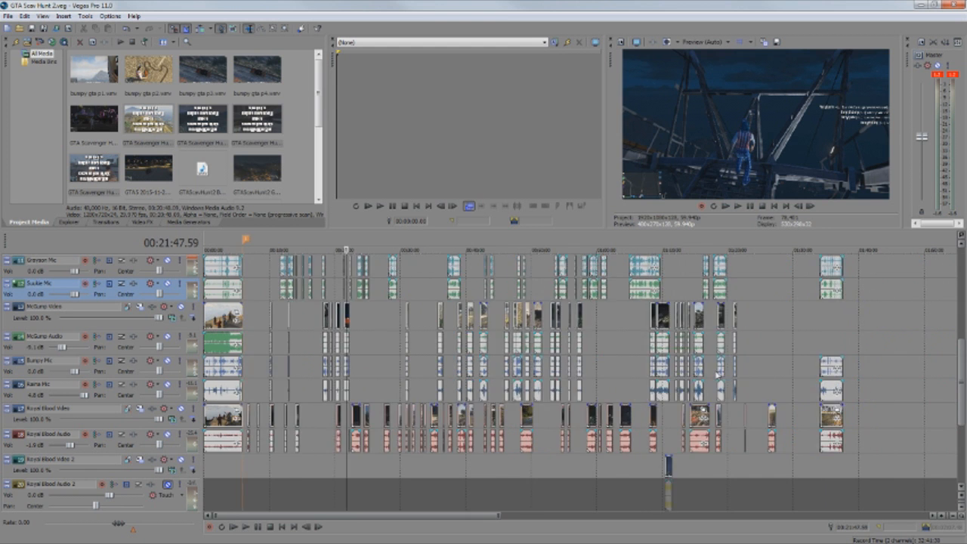
Step: Inspect the lower tracks from Royal Blood Video down and preview the footage at about 00:23:27
scroll(717, 375, up, 2)
scroll(717, 376, down, 5)
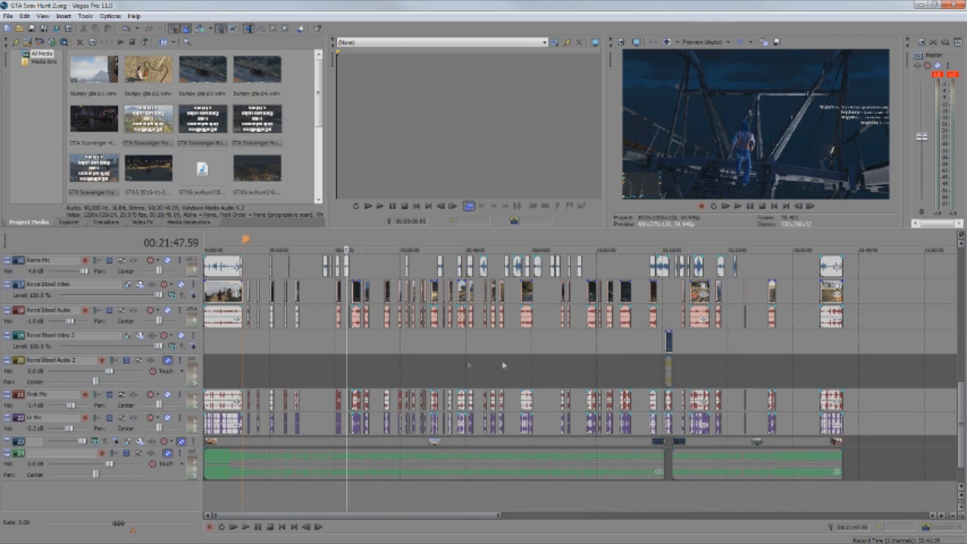
scroll(384, 362, up, 5)
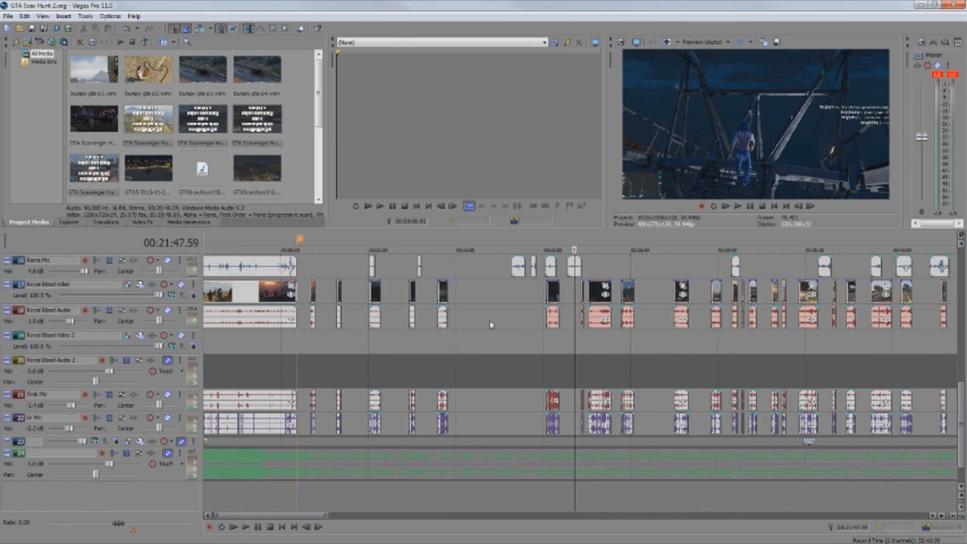
click(602, 248)
scroll(590, 248, down, 3)
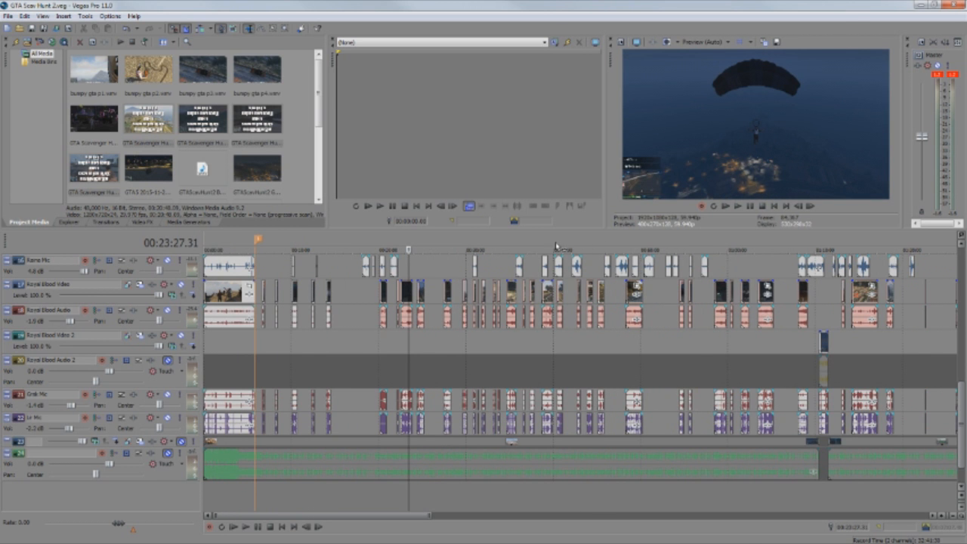
Step: Preview the Royal Blood footage at about 00:39:23 and scrub it to about 00:39:39
click(549, 246)
scroll(562, 350, up, 2)
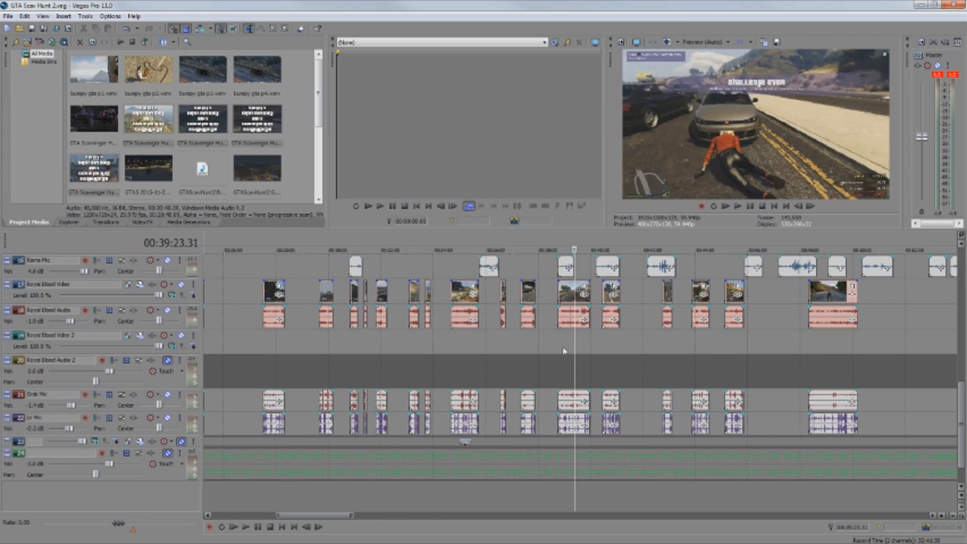
drag(577, 348, 581, 348)
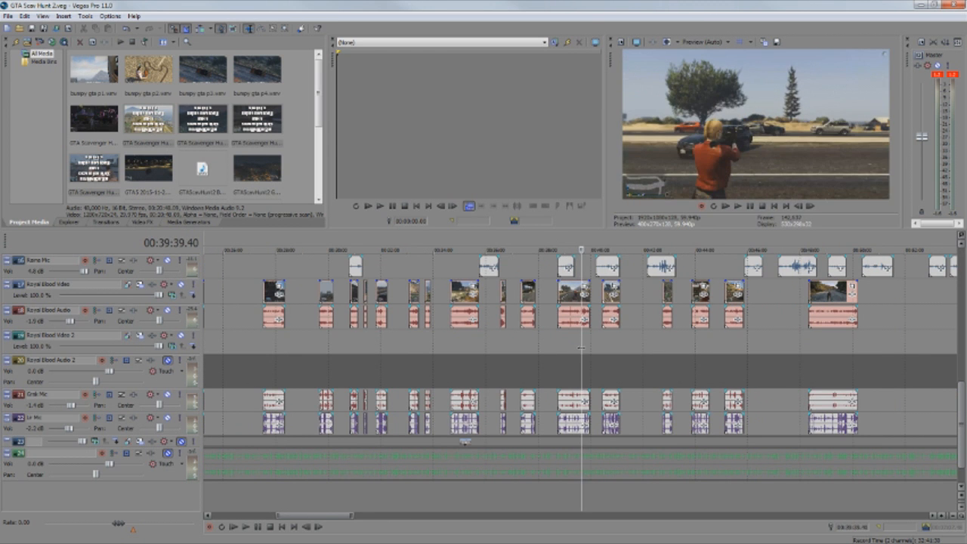
scroll(664, 380, down, 2)
scroll(664, 379, down, 2)
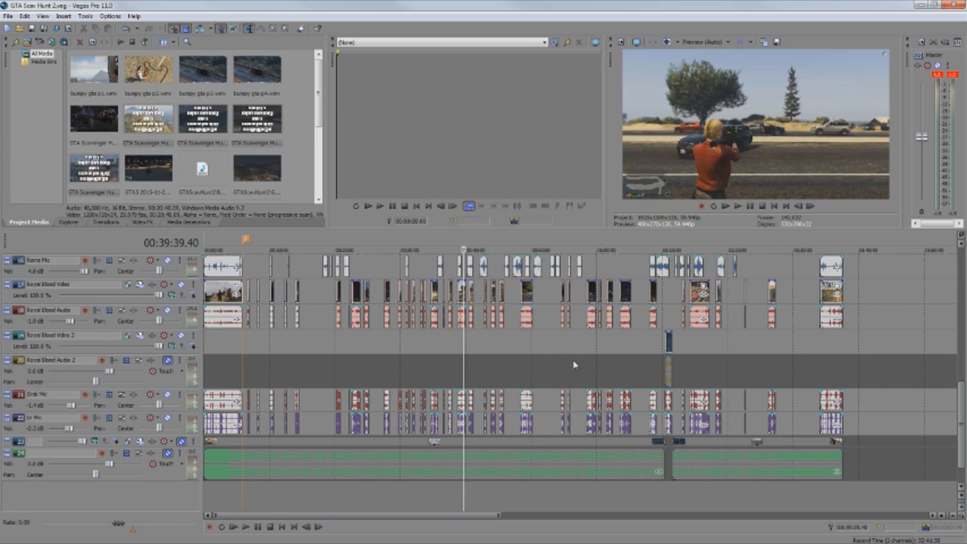
Step: Solo the Royal Blood Video track and mute the Royal Blood Audio track
scroll(574, 365, up, 6)
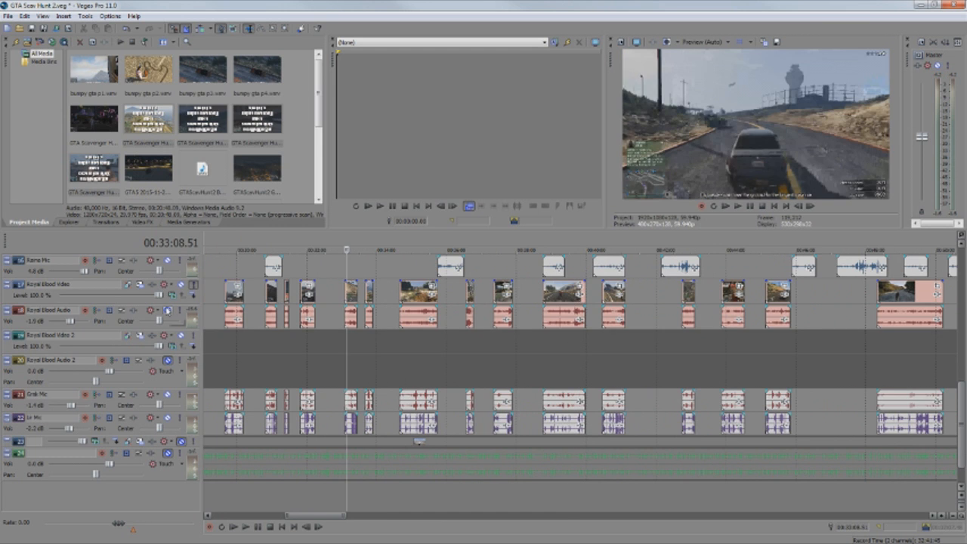
click(168, 311)
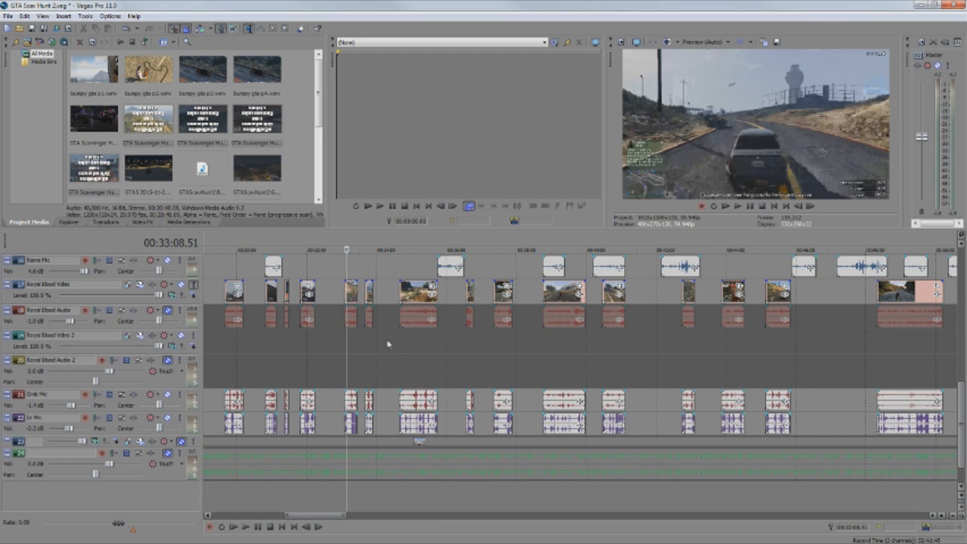
Step: Select the Royal Blood Audio clip around 00:32:07 and scrub through its footage to about 00:32:13
scroll(387, 344, up, 4)
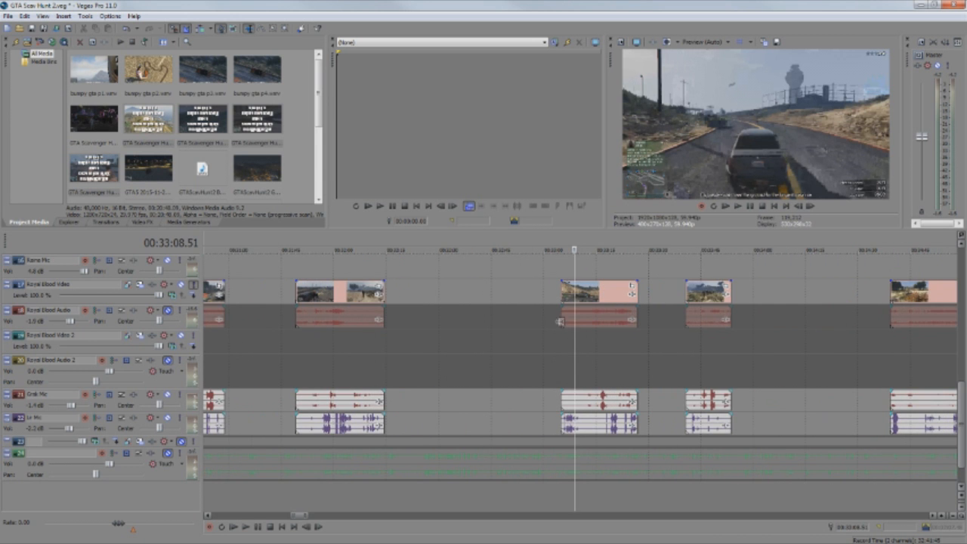
click(359, 321)
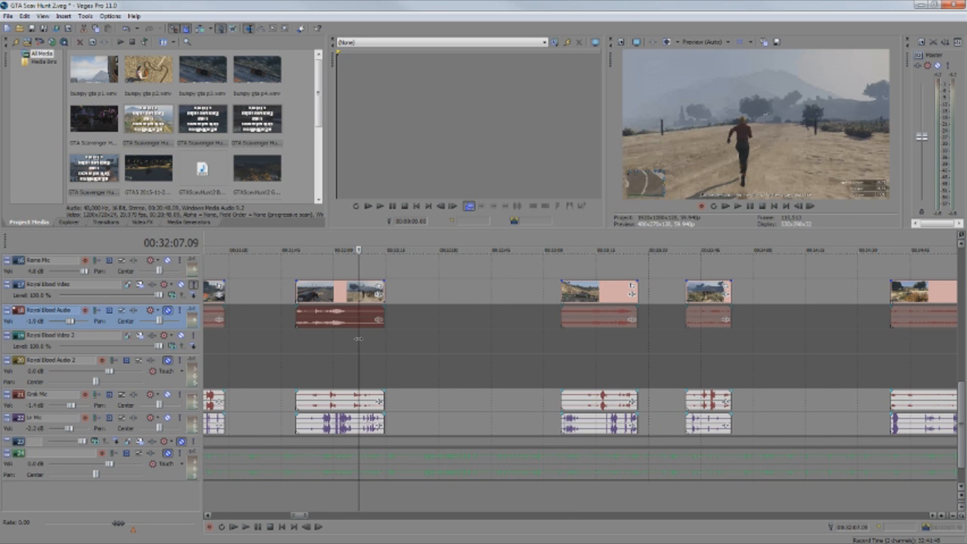
click(378, 341)
mouse_move(378, 341)
mouse_down()
mouse_move(349, 342)
mouse_move(379, 343)
mouse_up()
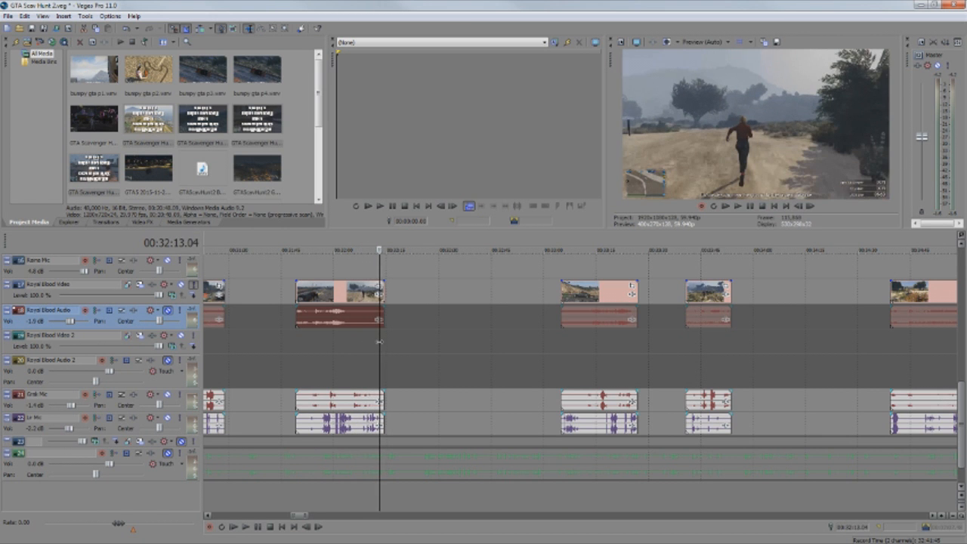
Step: Play the Royal Blood Video clip from about 00:33:06 to 00:33:12 and inspect its matching audio and microphone clips
click(568, 248)
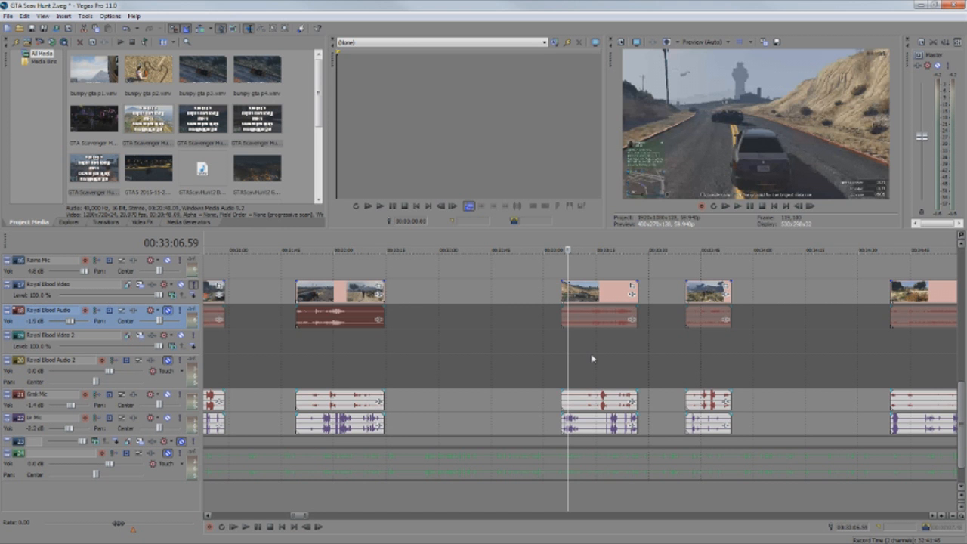
key(space)
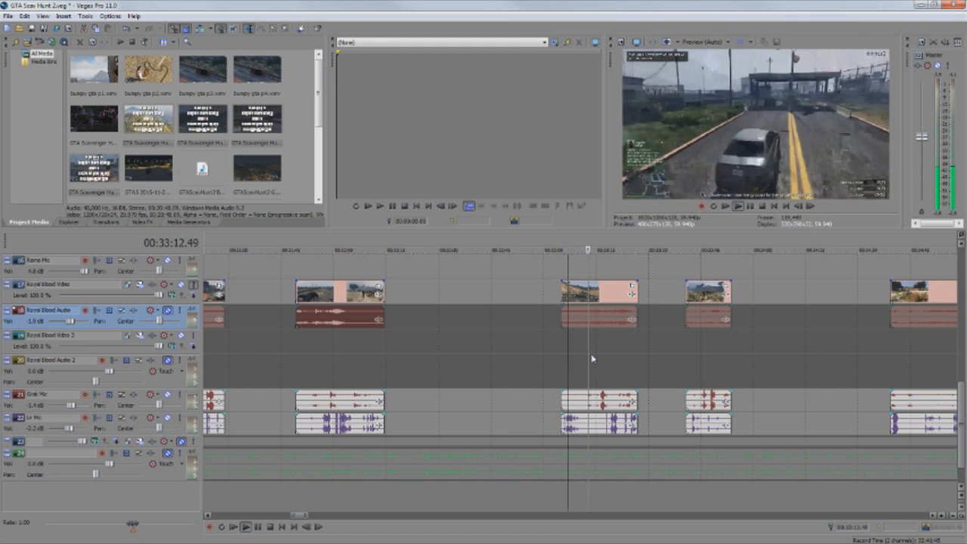
key(space)
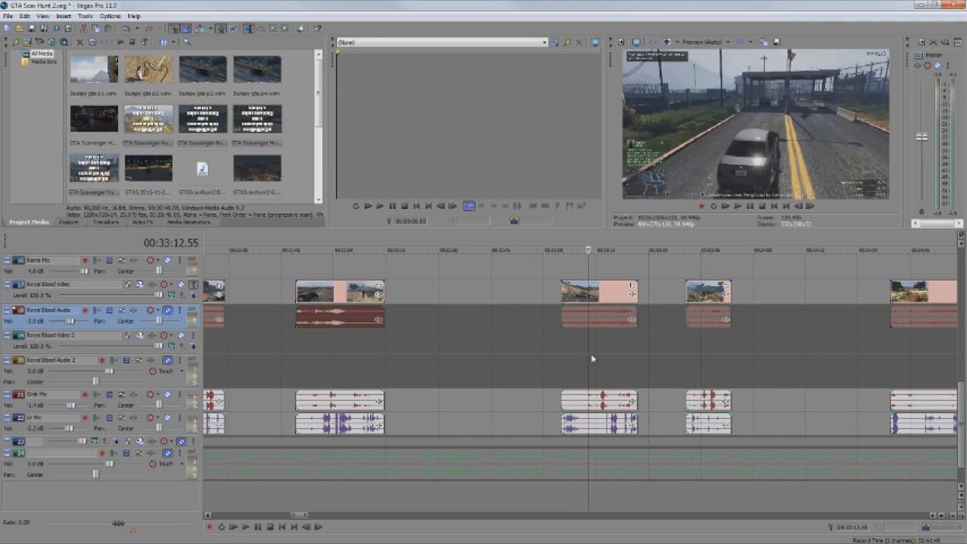
scroll(597, 348, up, 2)
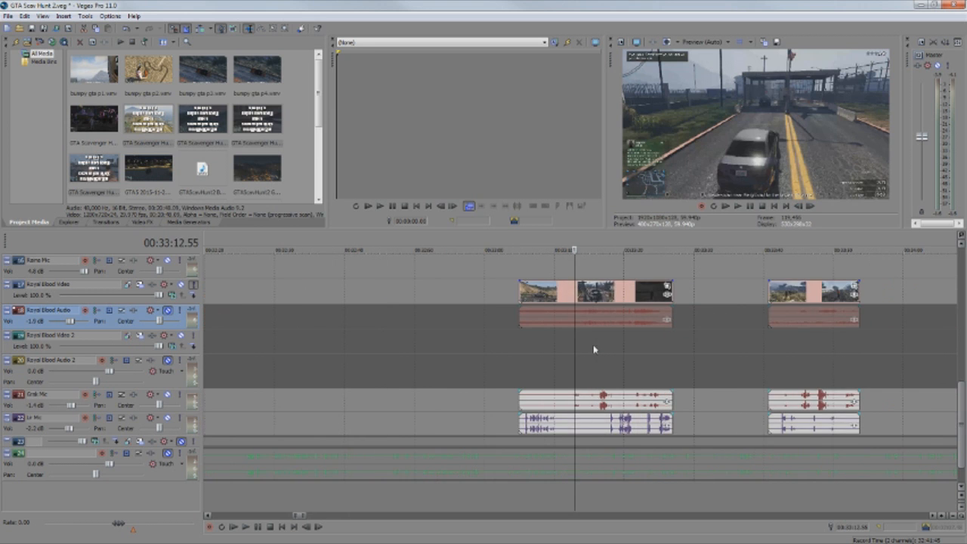
scroll(575, 333, up, 3)
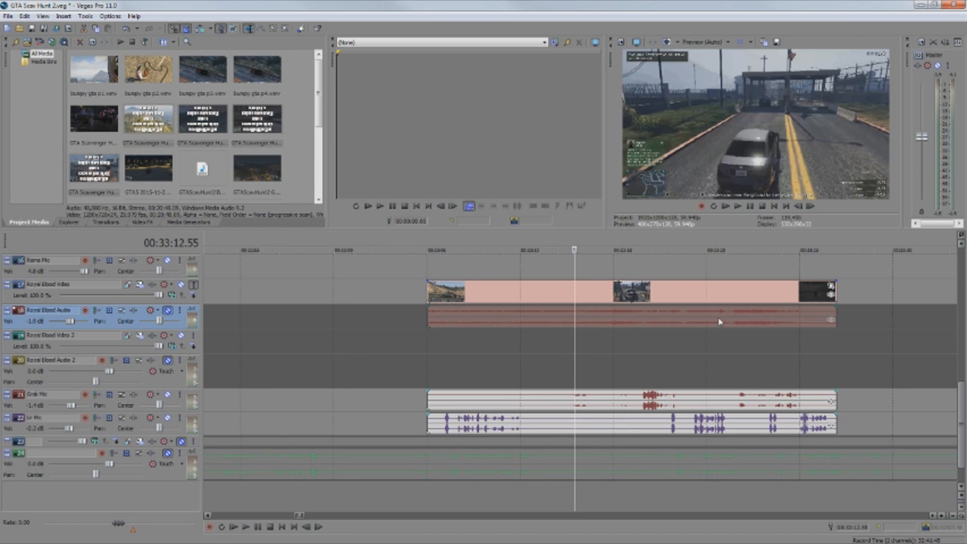
scroll(631, 364, down, 3)
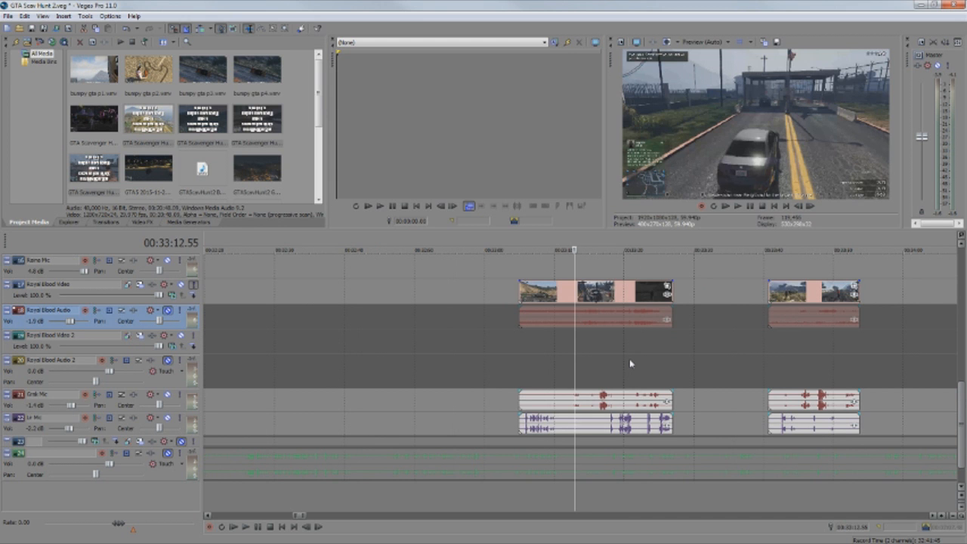
scroll(631, 364, down, 3)
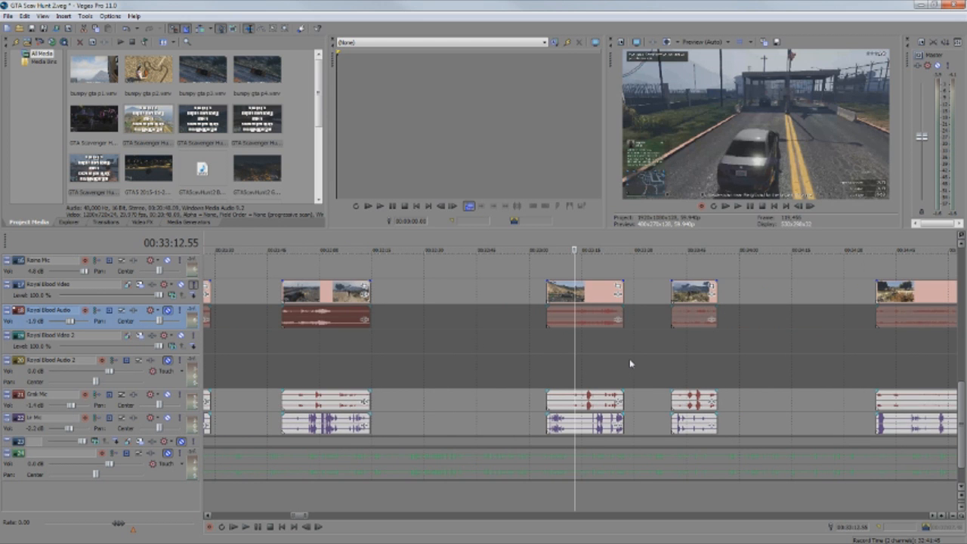
scroll(582, 341, up, 2)
scroll(580, 340, down, 2)
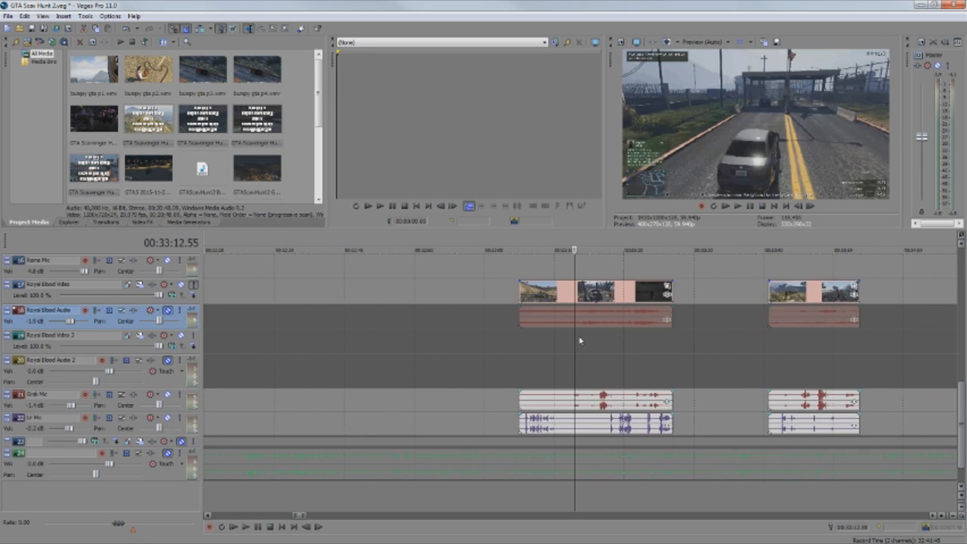
Step: Examine the other players' tracks up to Matt & Pip Video for clips around 00:33:12
scroll(580, 341, up, 4)
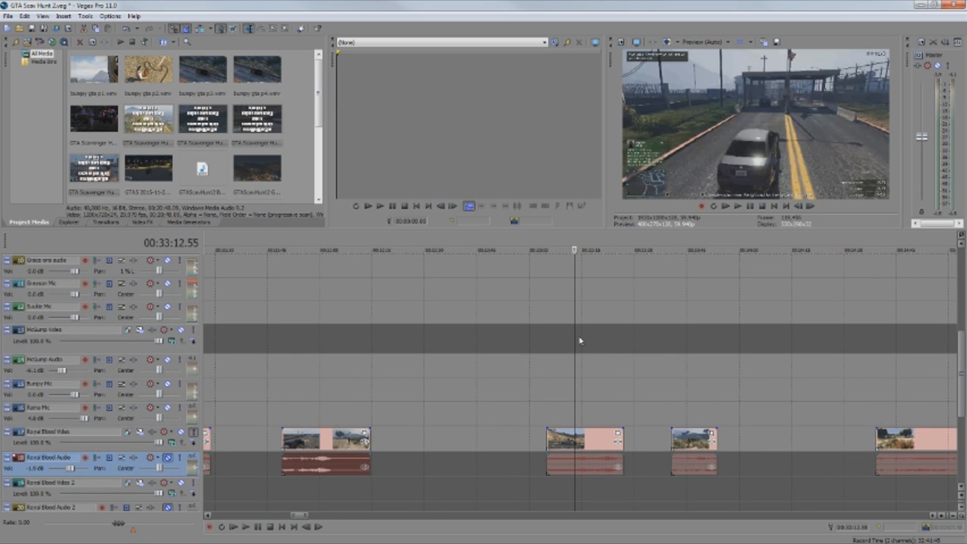
scroll(580, 341, up, 3)
scroll(580, 341, down, 3)
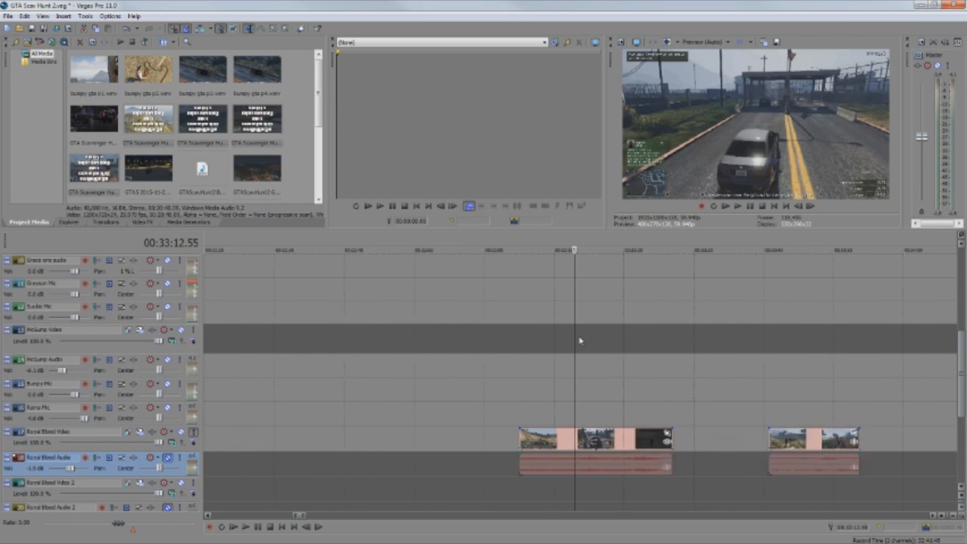
scroll(580, 340, up, 4)
scroll(580, 341, up, 5)
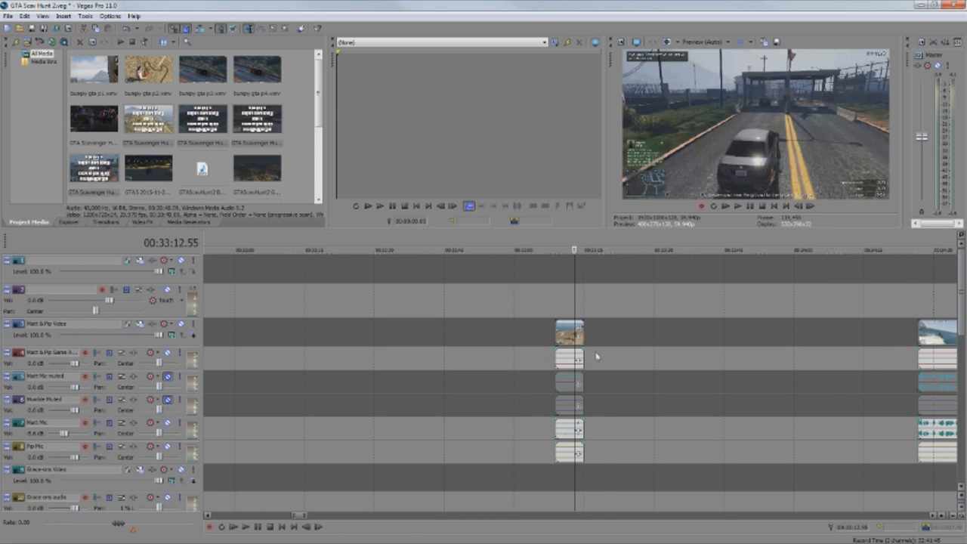
scroll(622, 371, up, 3)
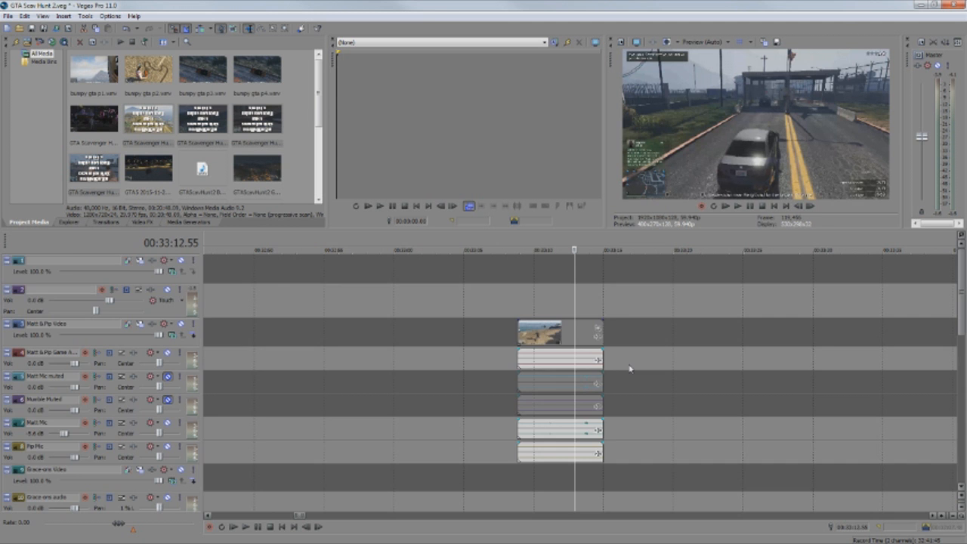
Step: Survey how the Royal Blood clips and their matching microphone clips are spread across the whole first segment
scroll(629, 369, down, 10)
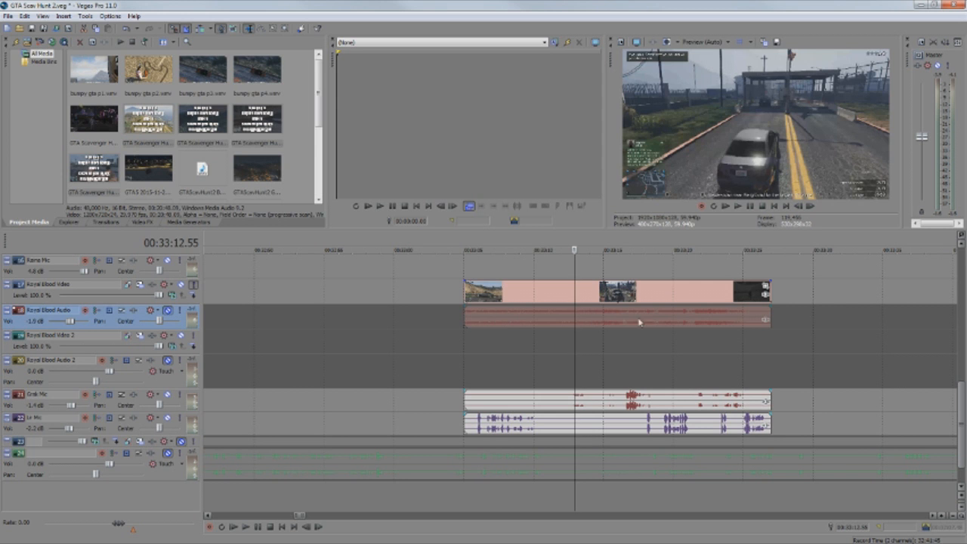
scroll(612, 367, down, 5)
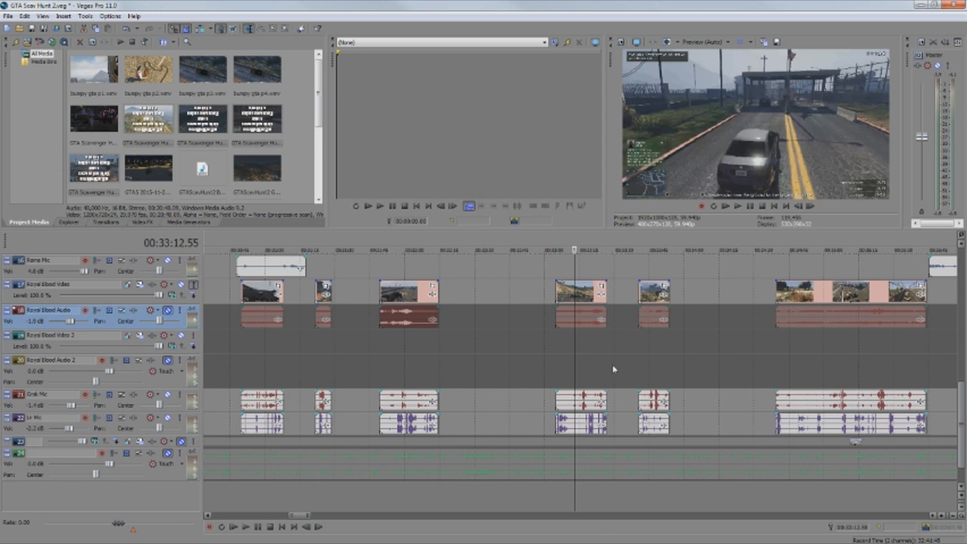
scroll(614, 369, up, 2)
scroll(614, 369, down, 4)
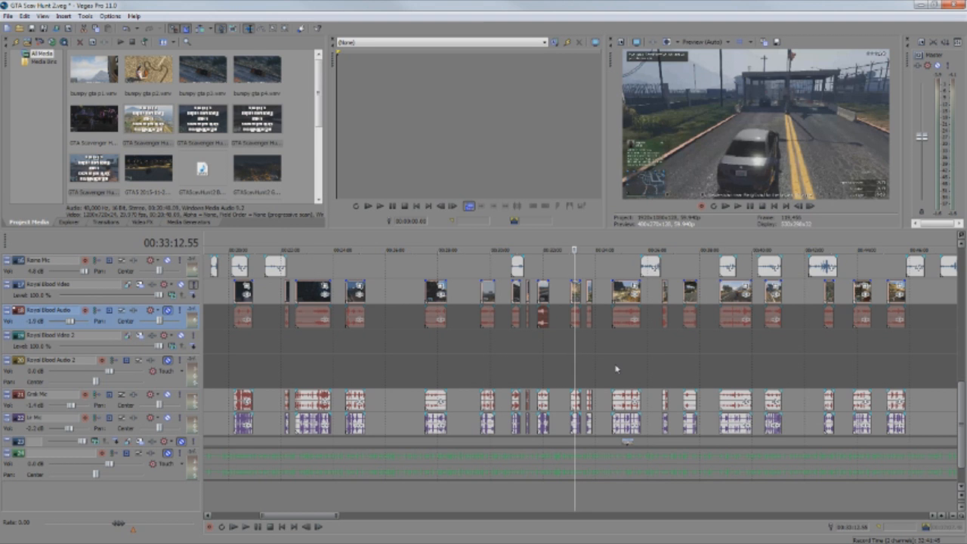
scroll(614, 370, up, 3)
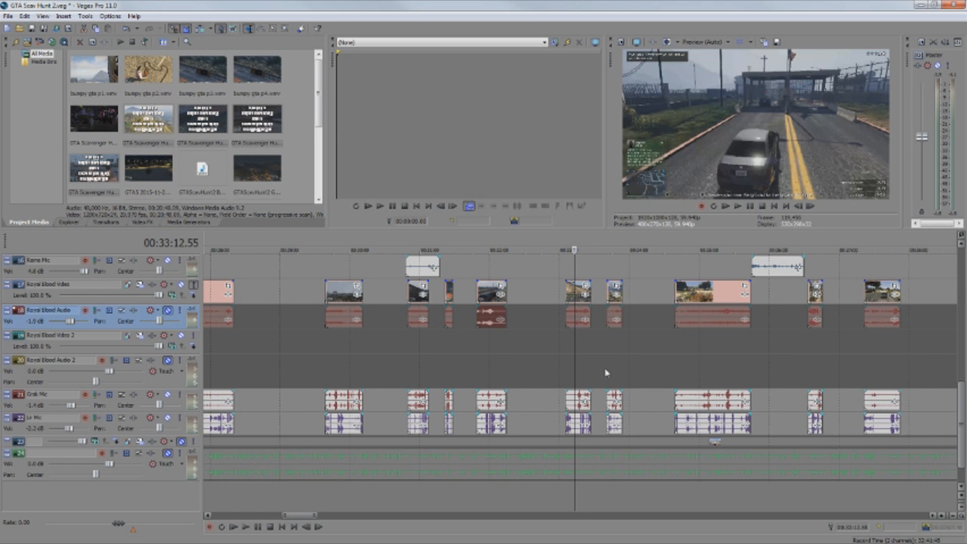
scroll(606, 371, down, 3)
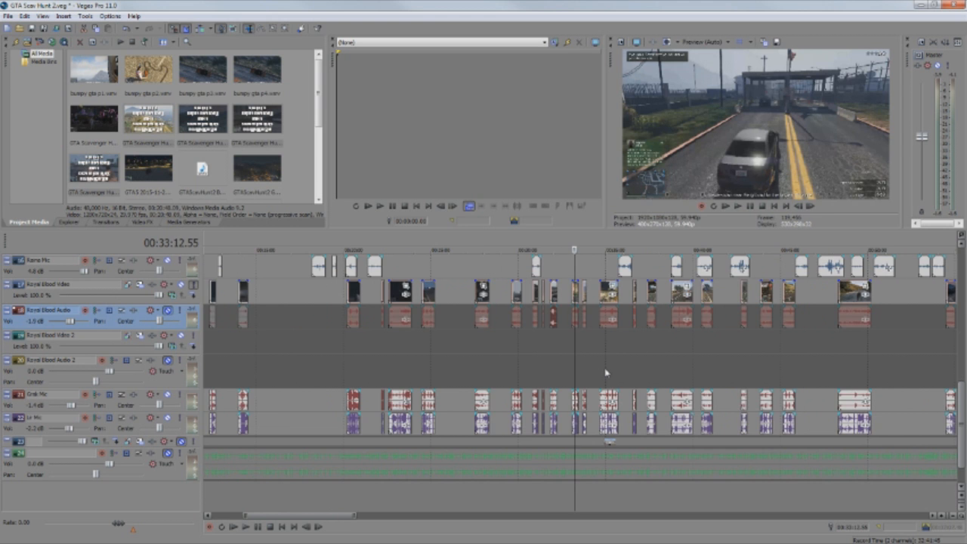
scroll(605, 372, down, 2)
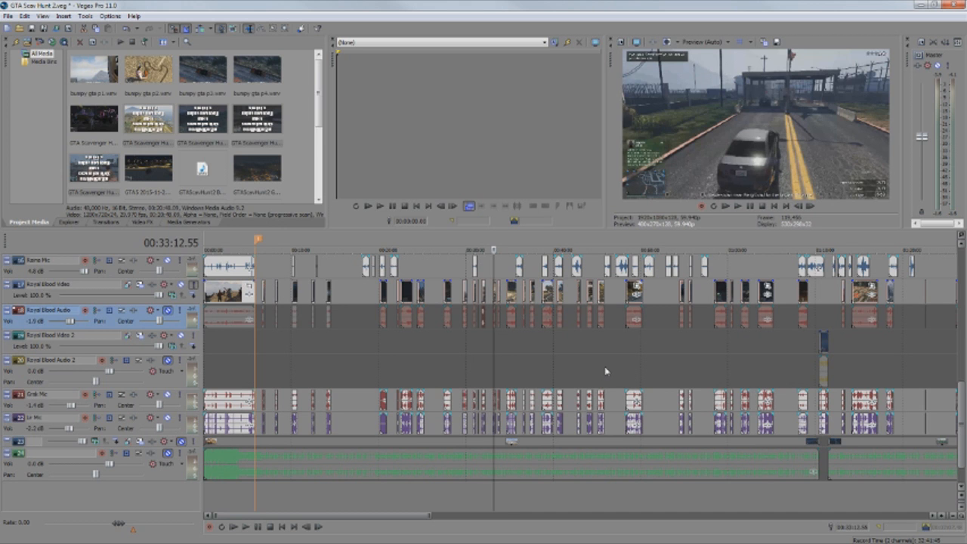
scroll(669, 362, down, 2)
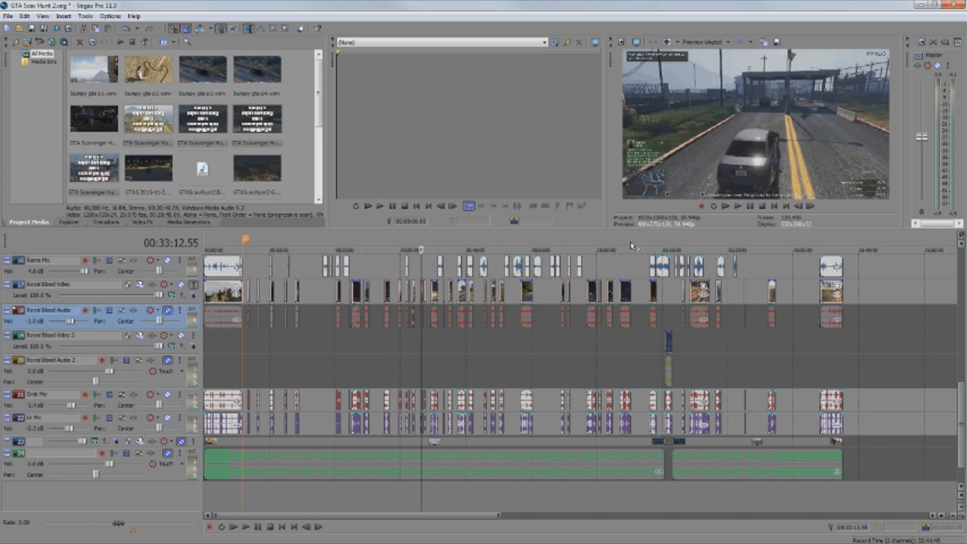
Step: Scrub the footage around 01:08:06 to 01:09:09, ending on the Royal Blood Video 2 clip at about 01:10:42
click(632, 247)
drag(632, 266, 656, 266)
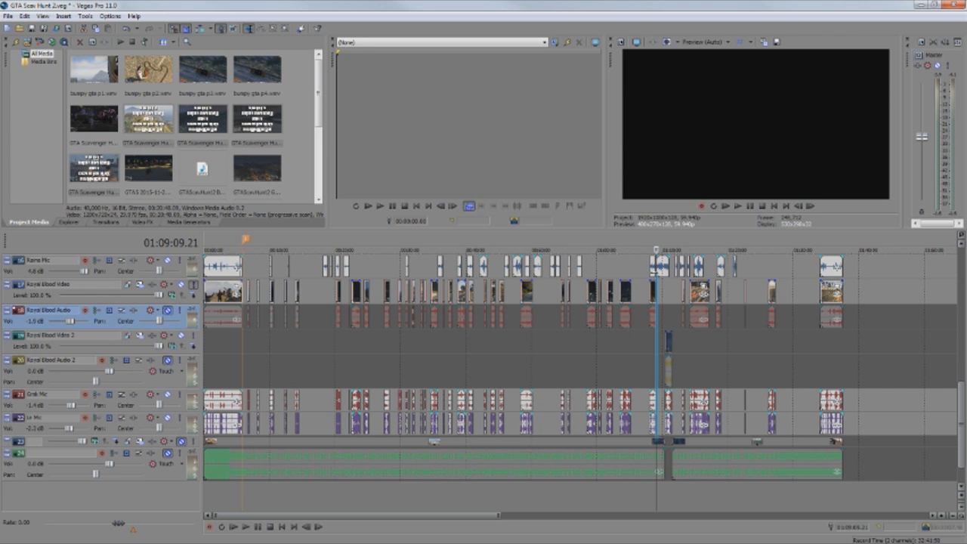
click(651, 335)
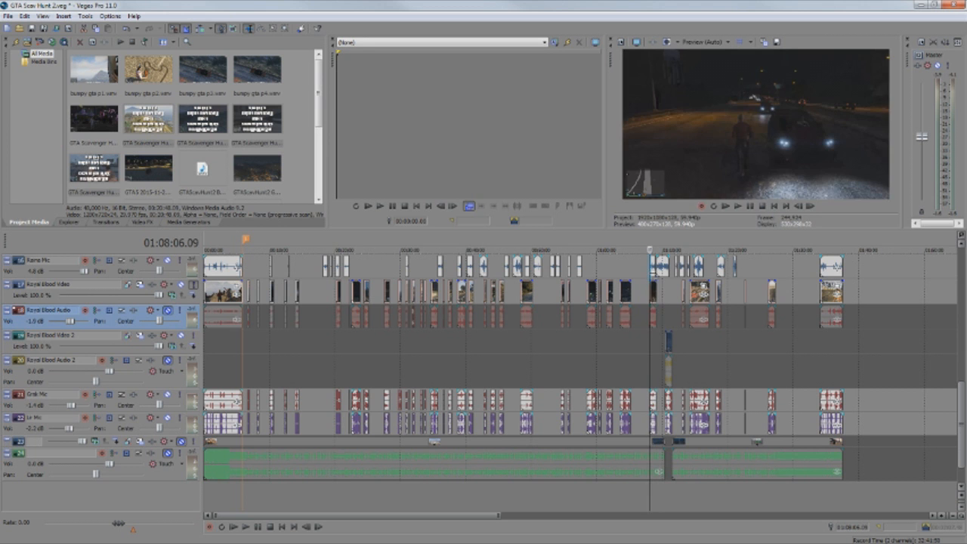
click(657, 340)
scroll(654, 340, up, 3)
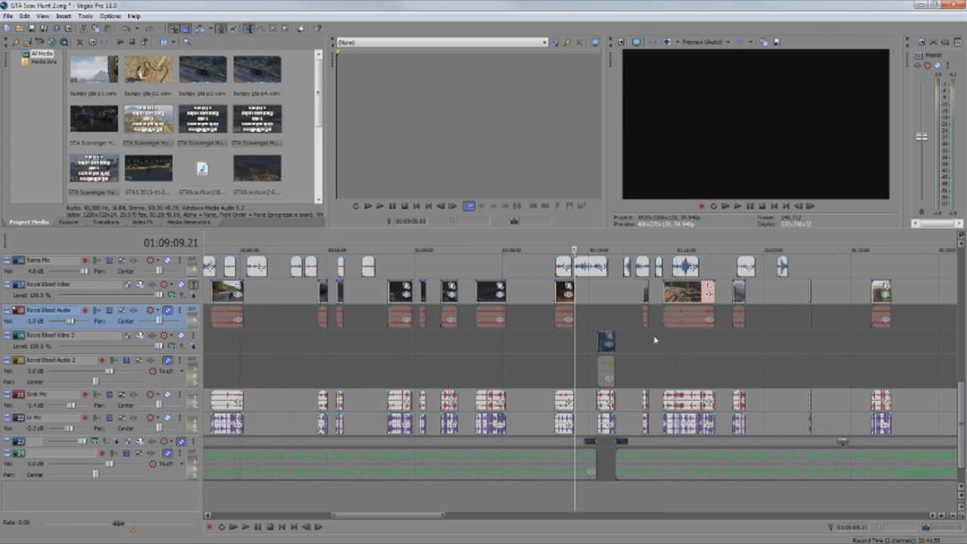
scroll(655, 340, up, 3)
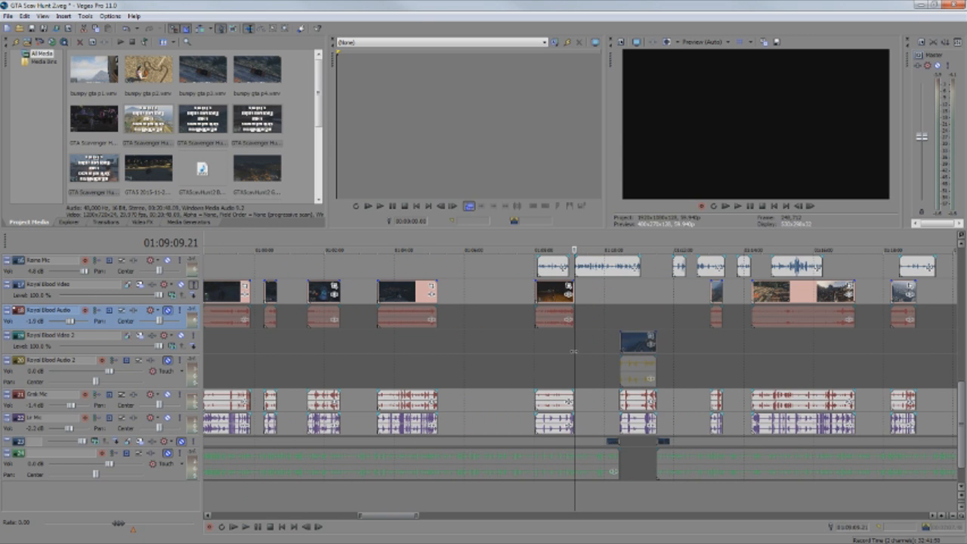
click(566, 341)
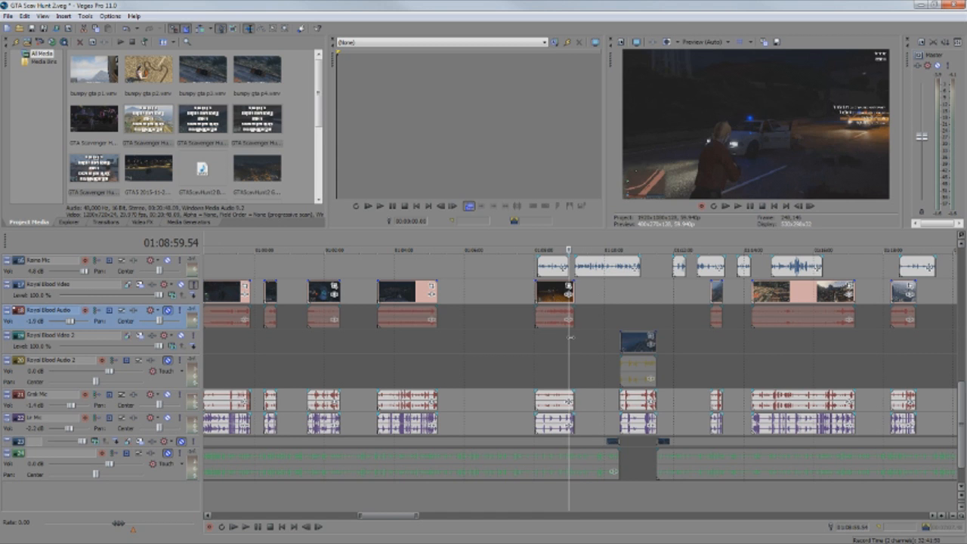
click(549, 338)
click(568, 338)
drag(568, 338, 629, 334)
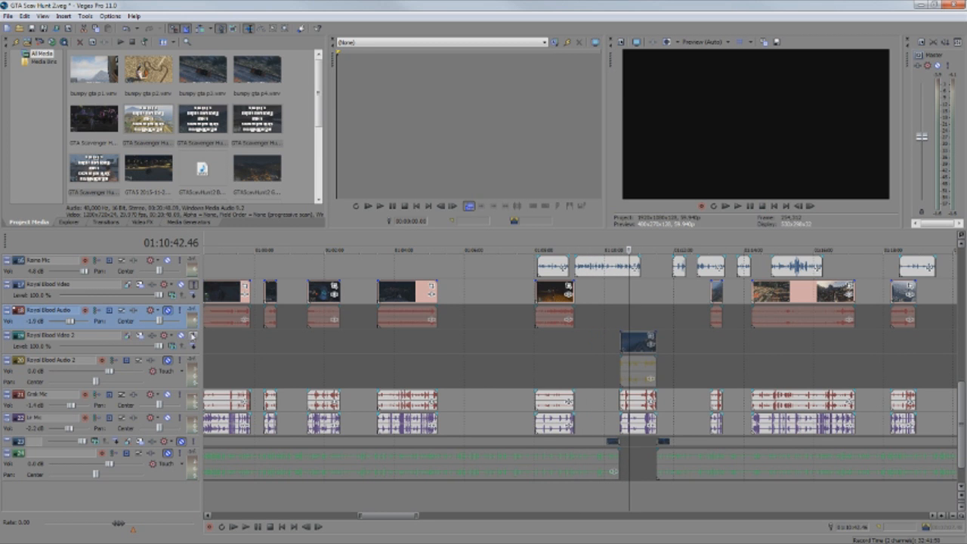
Step: Solo the Royal Blood Video 2 track and scrub its footage to about 01:10:43
click(194, 335)
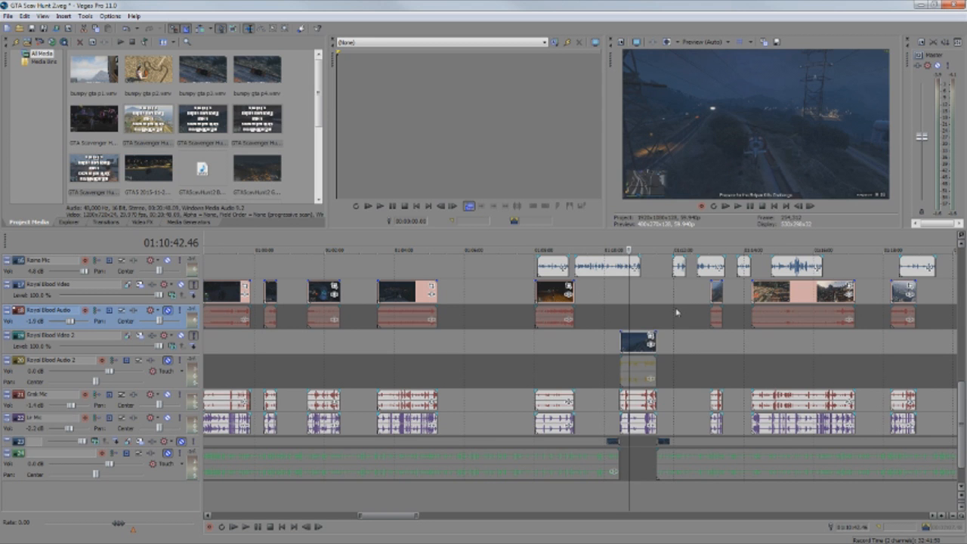
drag(629, 310, 633, 310)
scroll(570, 369, down, 5)
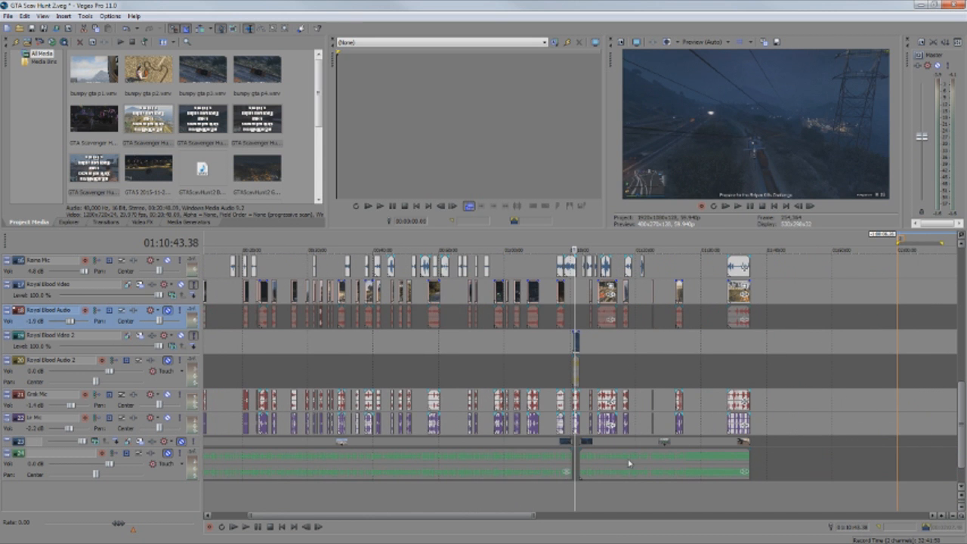
Step: Look over the first segment's clips and move the playhead past their end, to about 01:40:01
drag(480, 515, 429, 515)
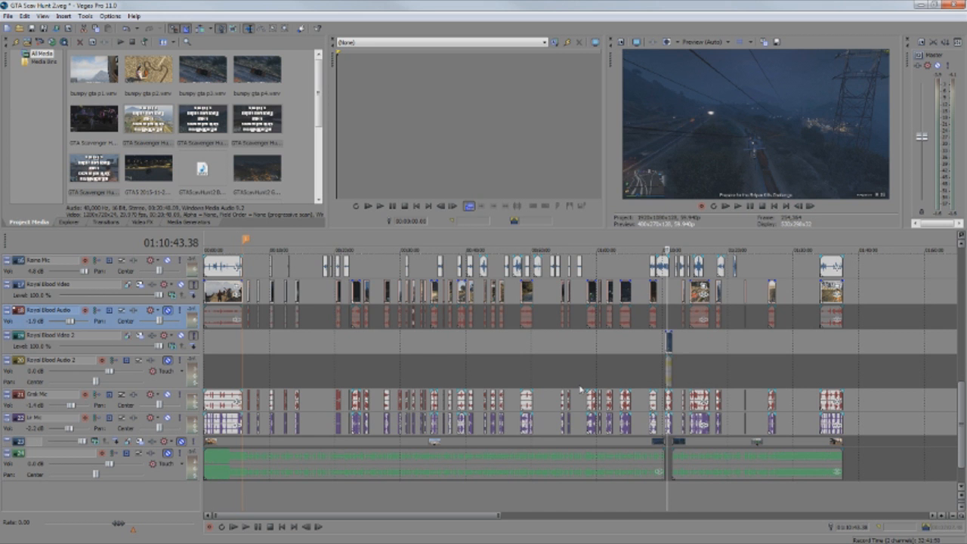
scroll(580, 389, down, 4)
scroll(580, 389, up, 1)
scroll(580, 389, up, 1)
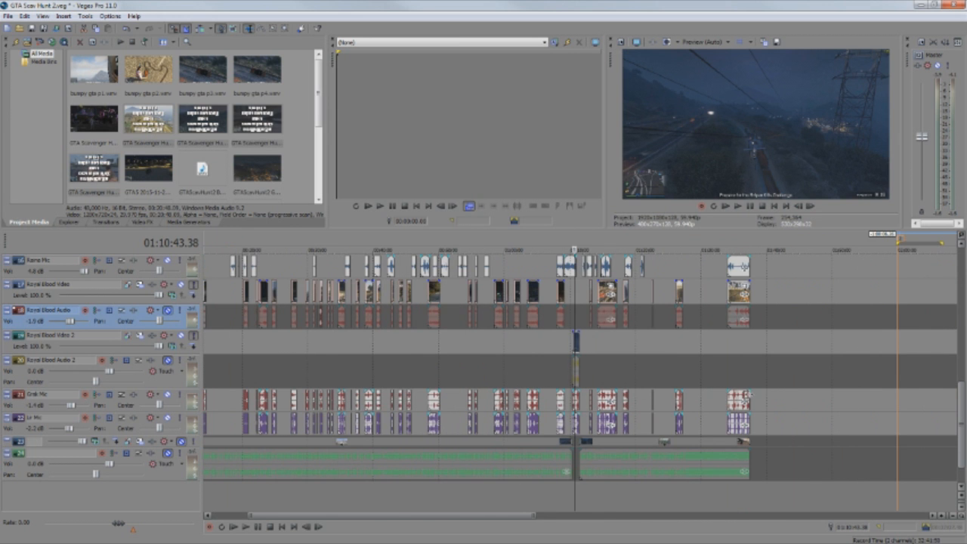
click(574, 310)
drag(574, 311, 766, 318)
Step: Review all players' tracks around 01:40:01, from the topmost track down to Royal Blood Audio 2, including the separate clips at 02:00:00
scroll(773, 403, up, 5)
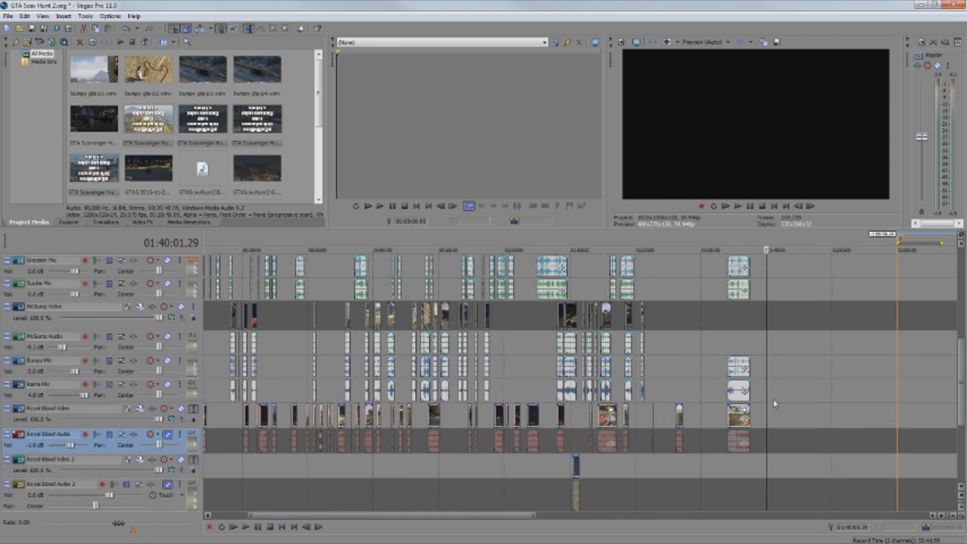
scroll(773, 403, up, 9)
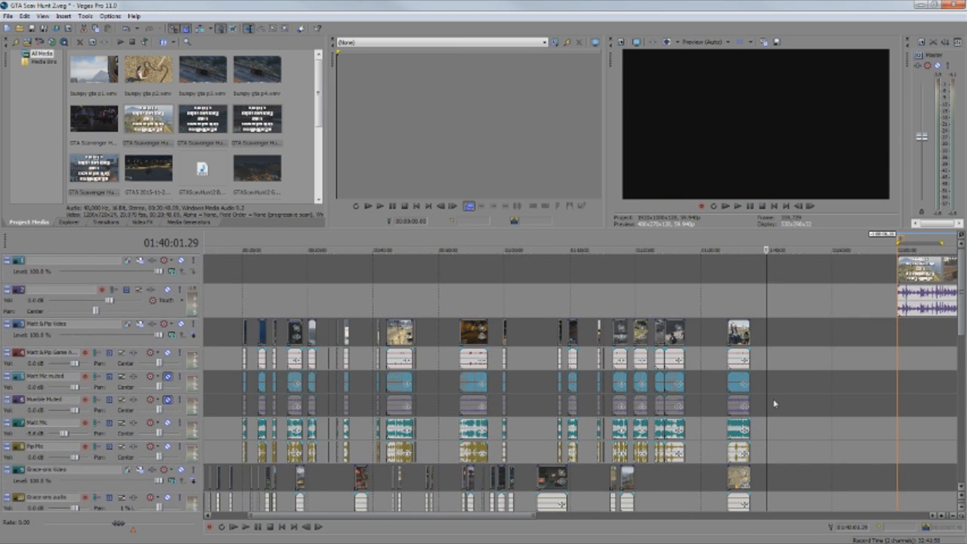
scroll(773, 403, down, 4)
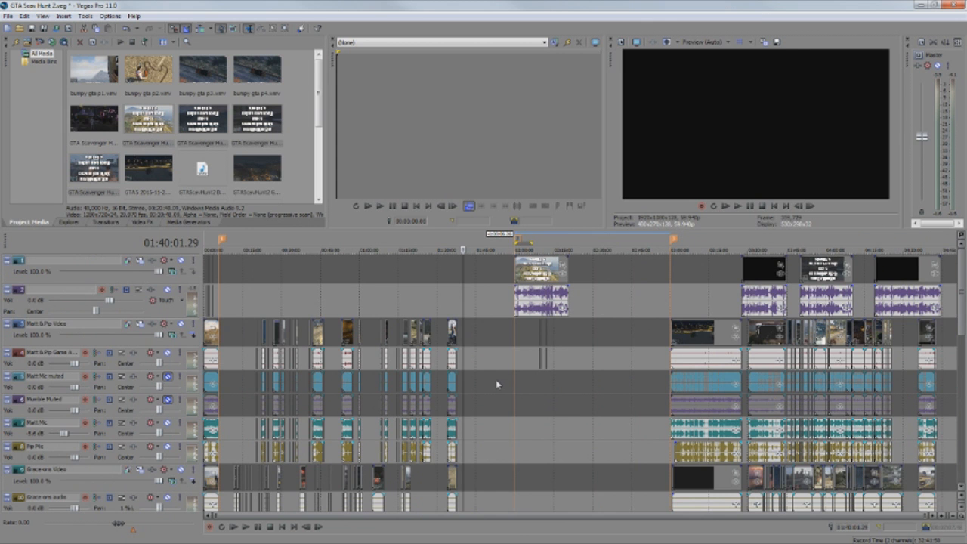
scroll(497, 385, up, 4)
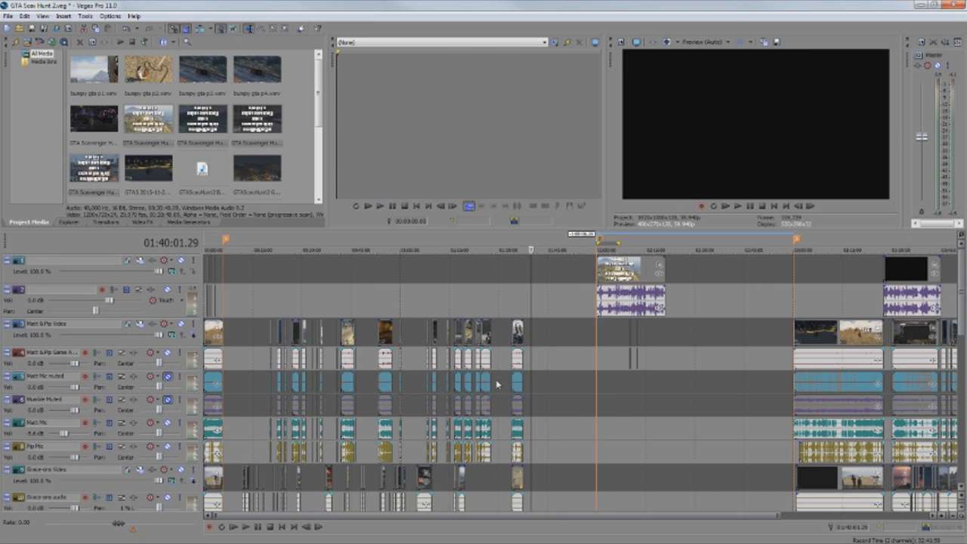
mouse_move(500, 516)
mouse_down()
mouse_move(384, 516)
mouse_move(495, 517)
mouse_up()
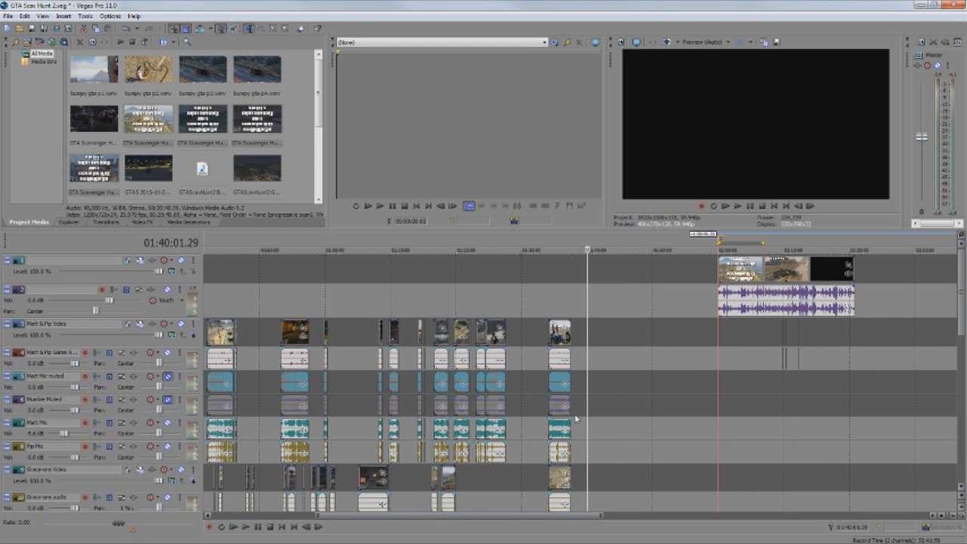
scroll(584, 414, down, 12)
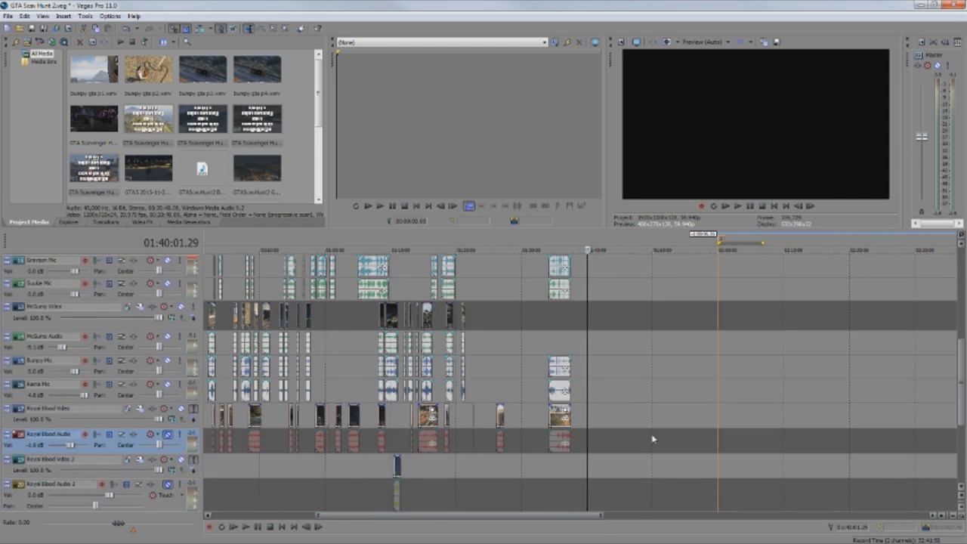
Step: Review the first segment's clips across the players' tracks, from the lowest audio track up to the Matt & Pip tracks
scroll(653, 439, down, 3)
drag(608, 513, 485, 513)
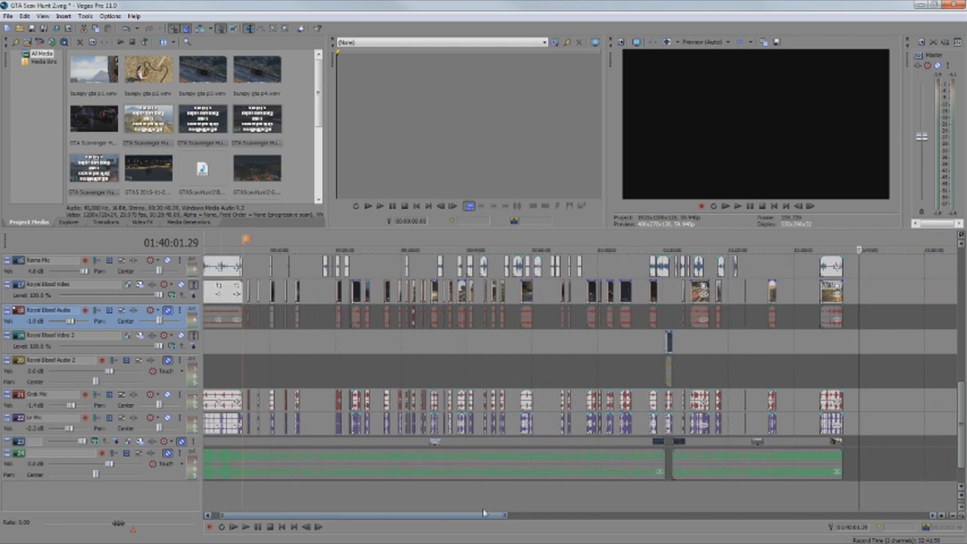
scroll(630, 436, up, 3)
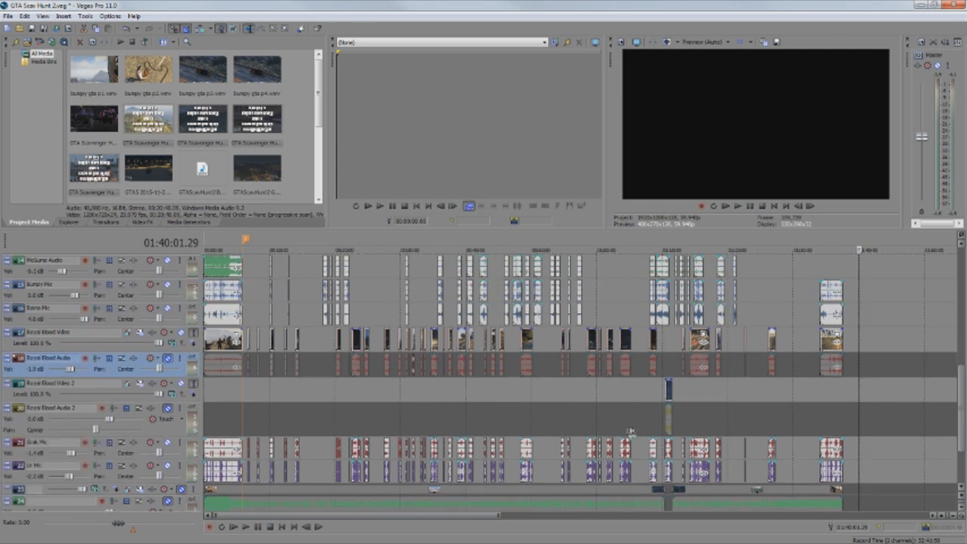
scroll(631, 432, up, 5)
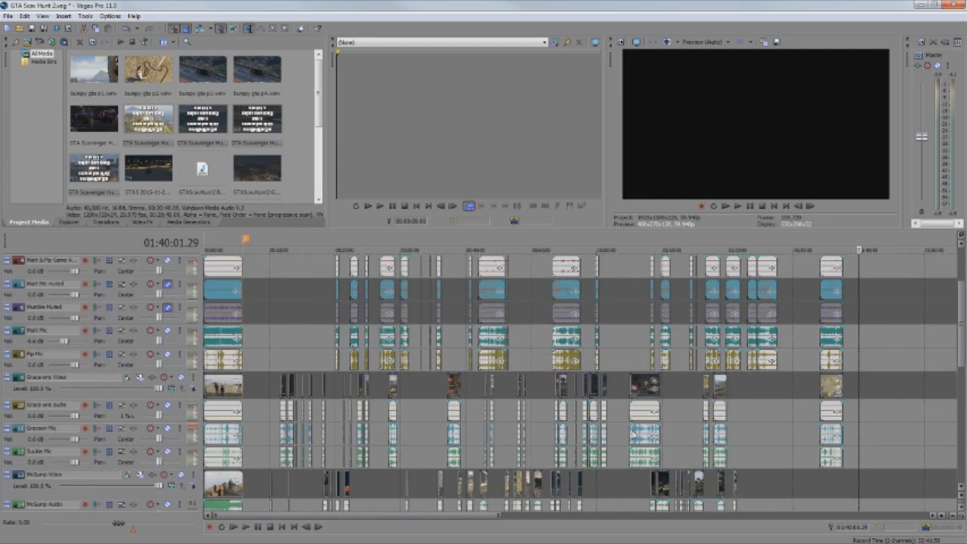
scroll(634, 434, down, 2)
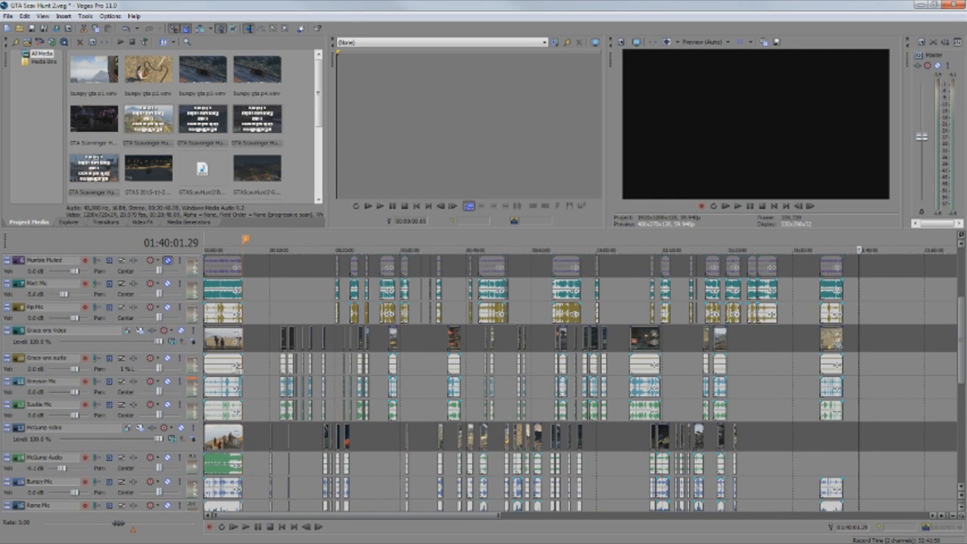
scroll(551, 335, down, 3)
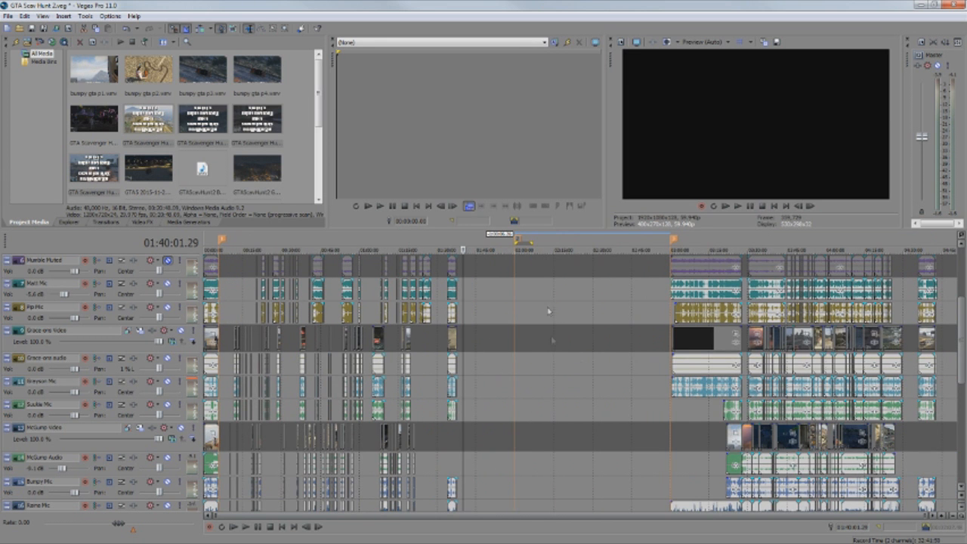
Step: Place the playhead at 01:59:59.45, the start of the separate clips, and examine them on the two topmost tracks
click(517, 335)
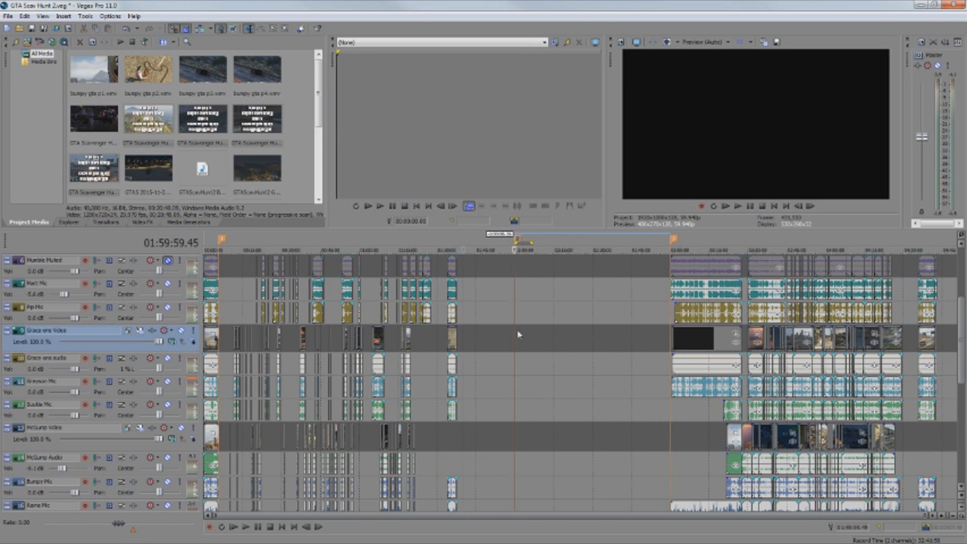
scroll(558, 365, up, 4)
scroll(672, 406, up, 3)
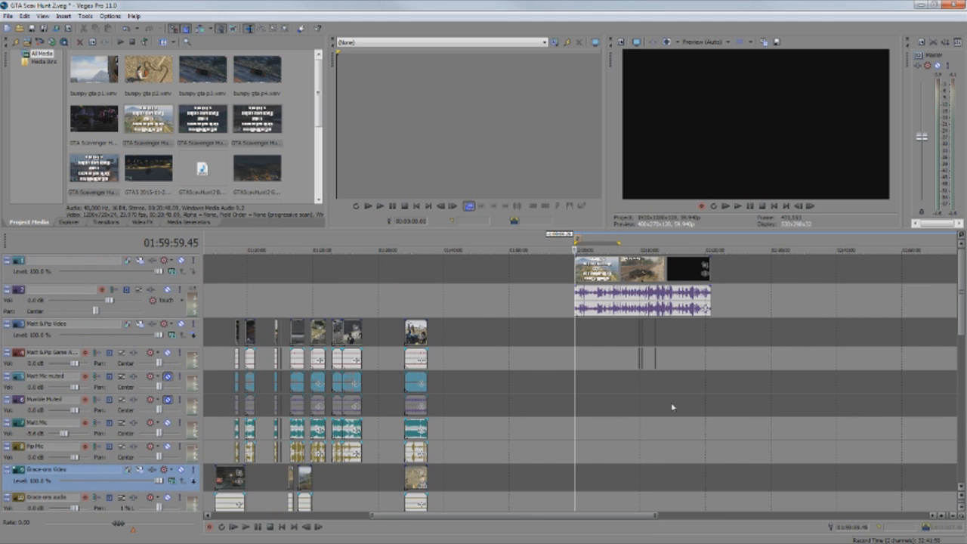
scroll(672, 405, up, 2)
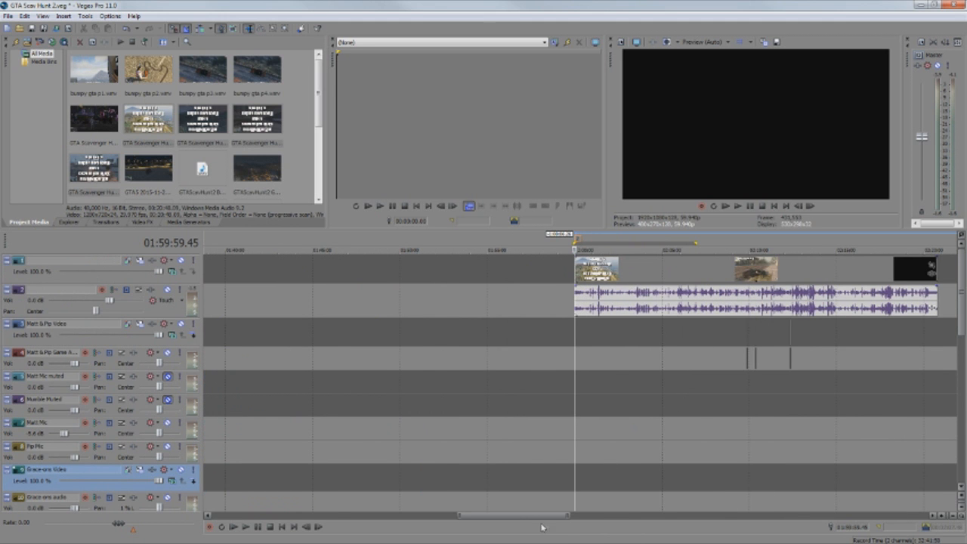
Step: Move the playhead to 02:10:20.41, over the short Matt & Pip pieces beneath the separate video and audio clips
drag(548, 516, 572, 516)
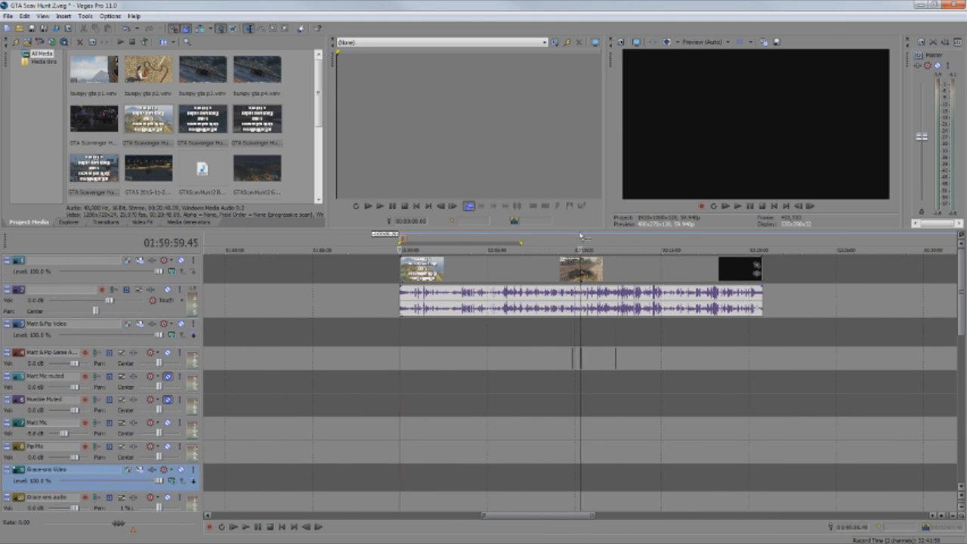
scroll(612, 418, up, 3)
scroll(612, 418, down, 1)
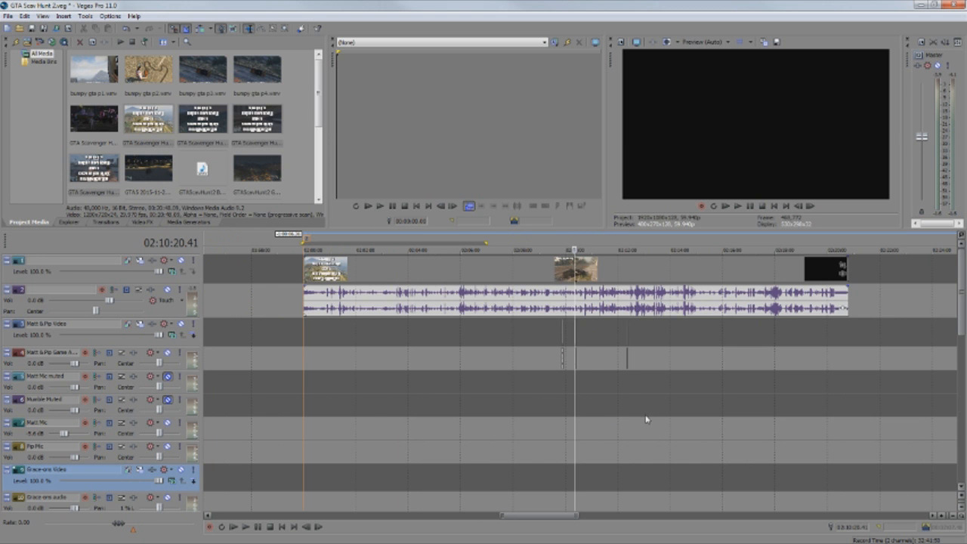
Step: Compare the separate clips near 02:00:00 with the segments before and after them, and return the playhead to their start at 01:59:59.45
scroll(607, 363, down, 5)
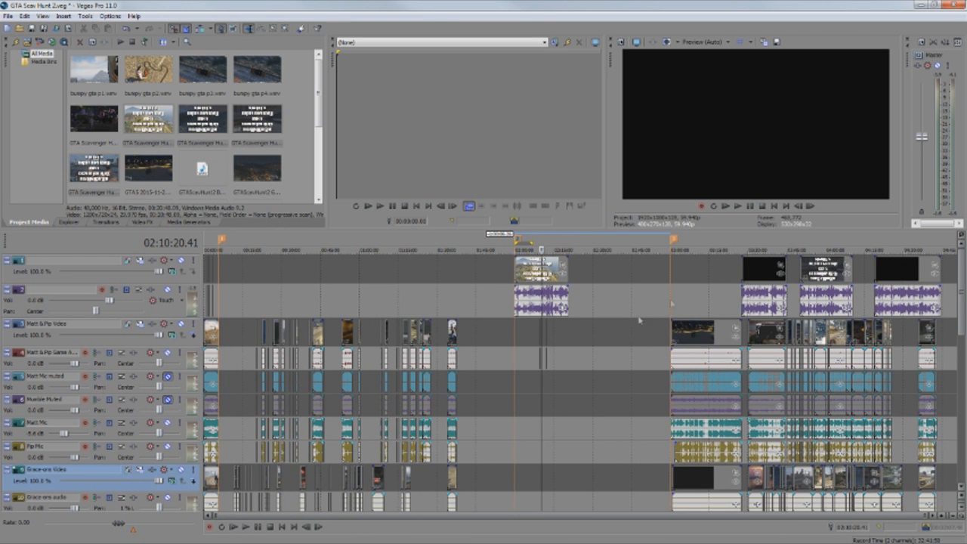
scroll(583, 382, up, 6)
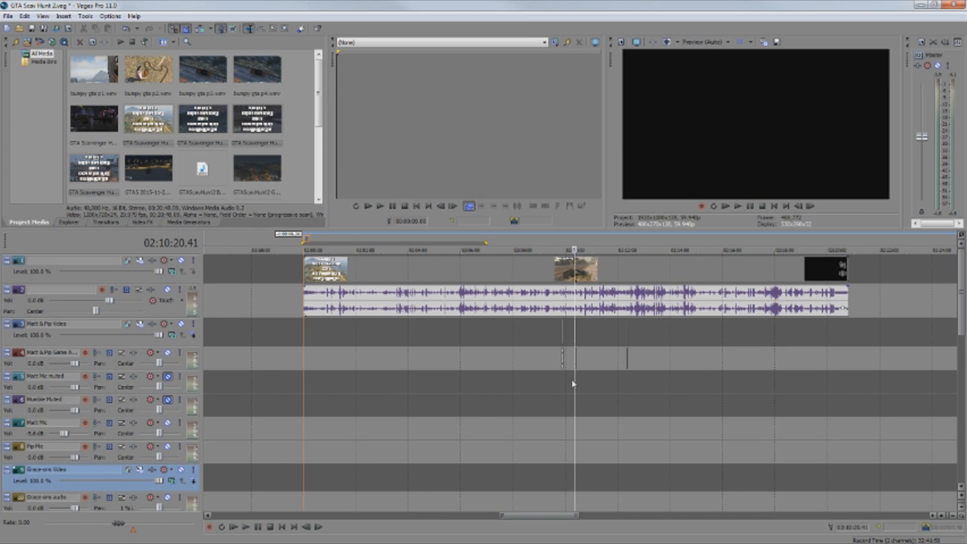
scroll(573, 384, up, 2)
scroll(573, 384, down, 3)
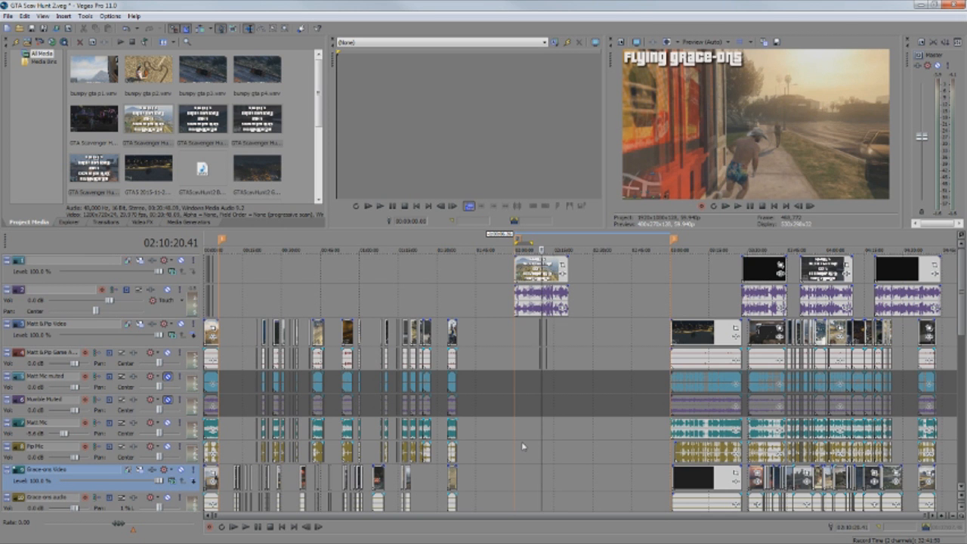
scroll(521, 441, up, 3)
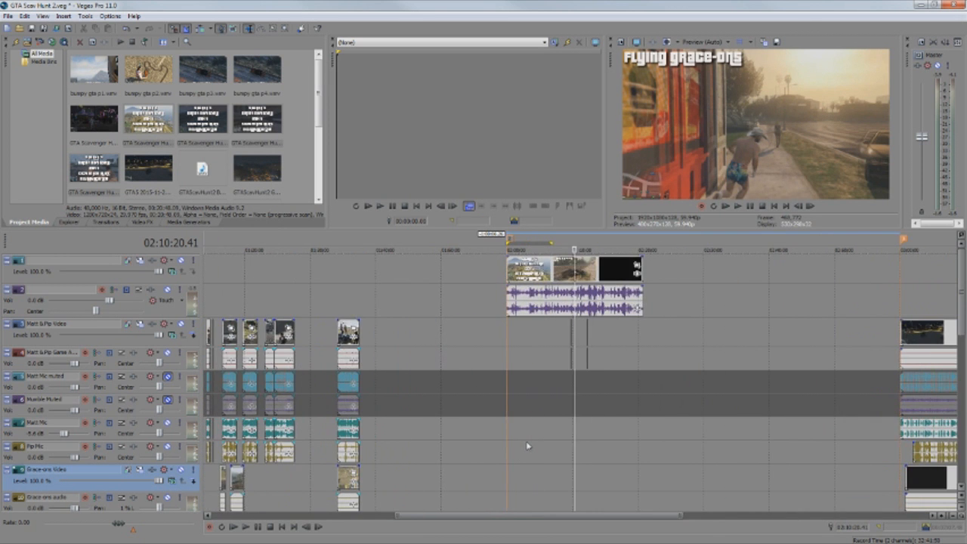
scroll(526, 445, down, 4)
scroll(541, 414, up, 4)
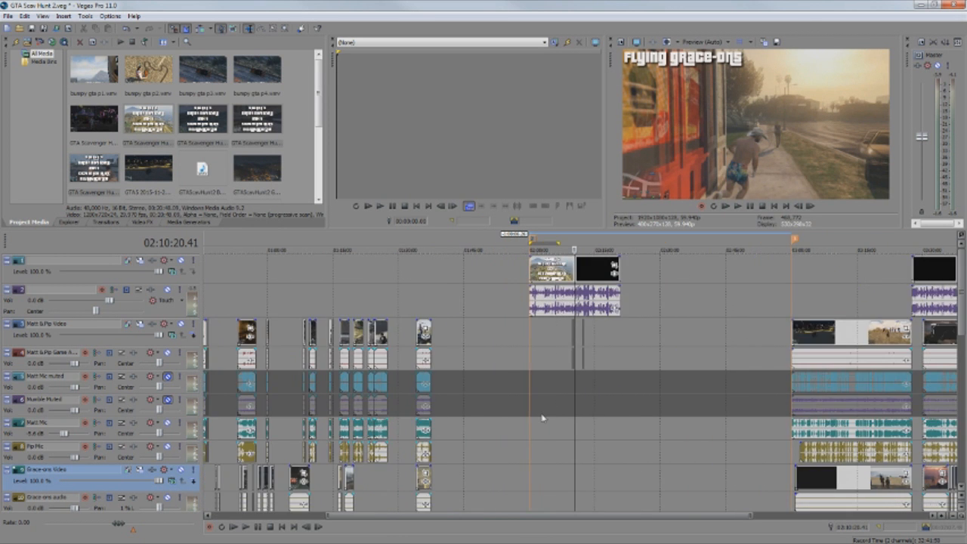
drag(573, 406, 507, 406)
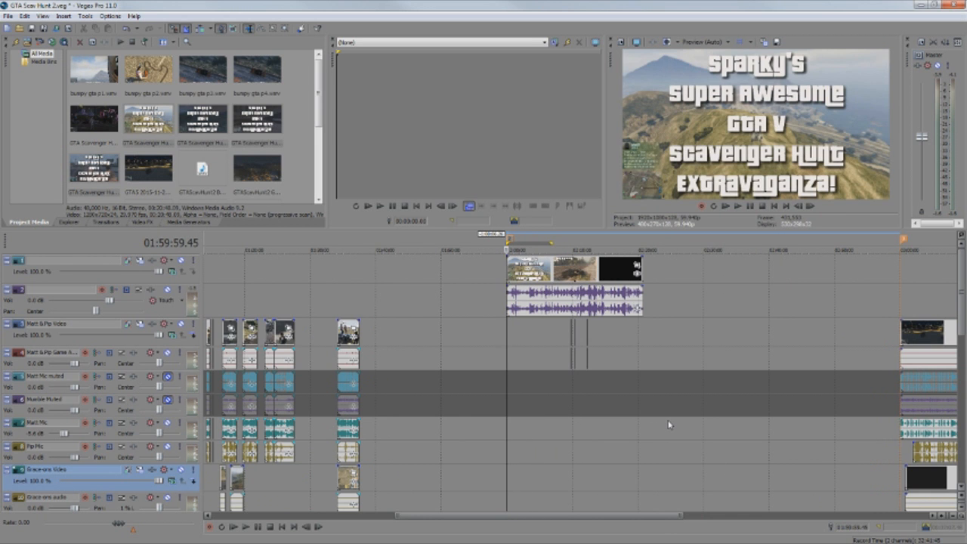